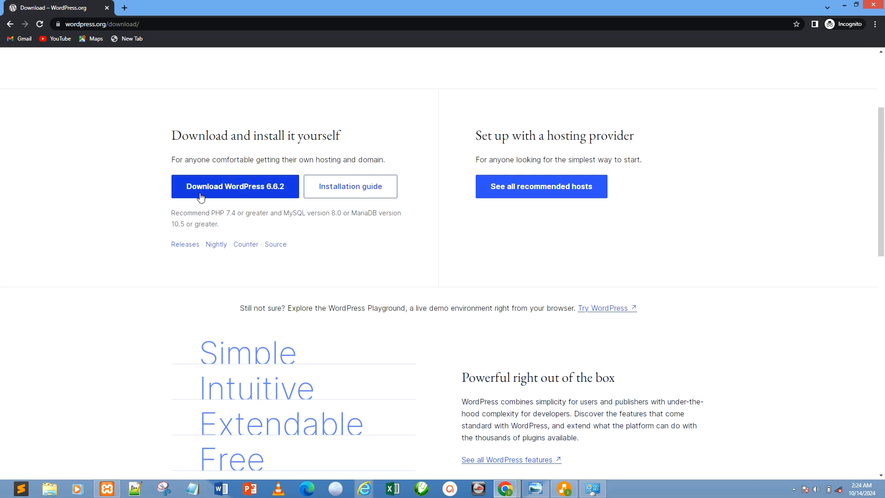
Switch from the browser to File Explorer and open the htdocs folder inside C:\xampp.
left_click(844, 5)
right_click(355, 283)
left_click(369, 306)
left_click(50, 489)
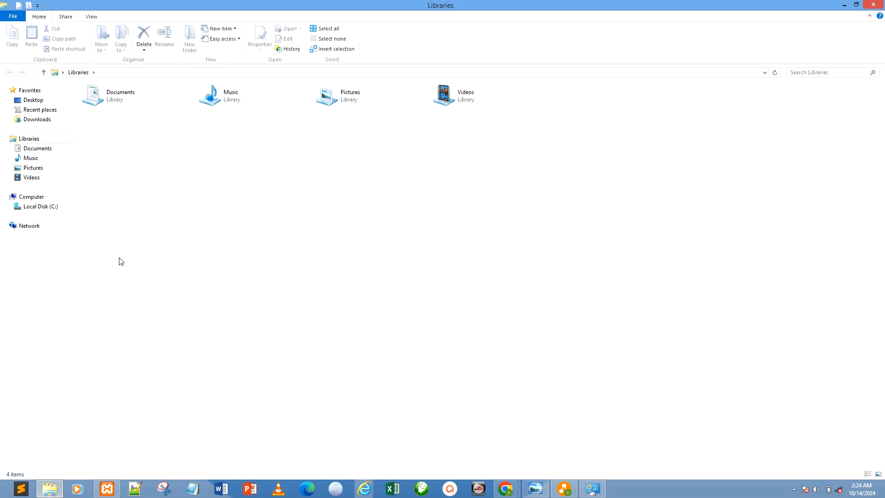
left_click(50, 206)
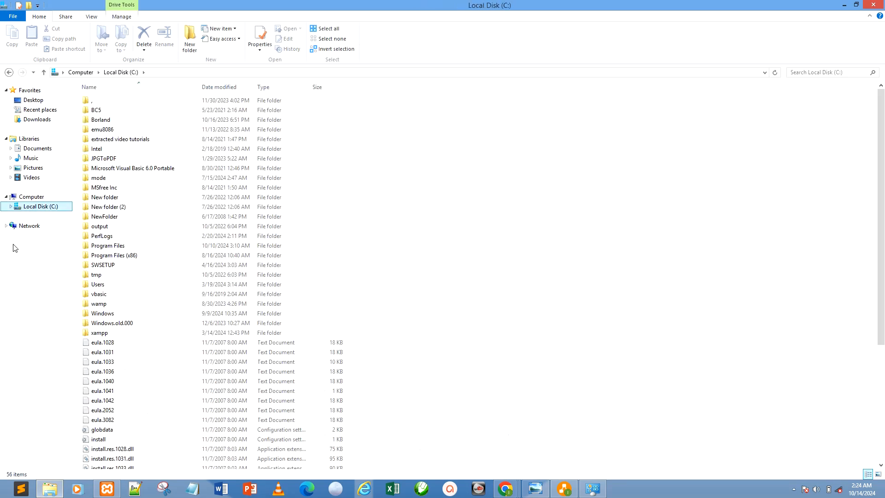
double_click(91, 332)
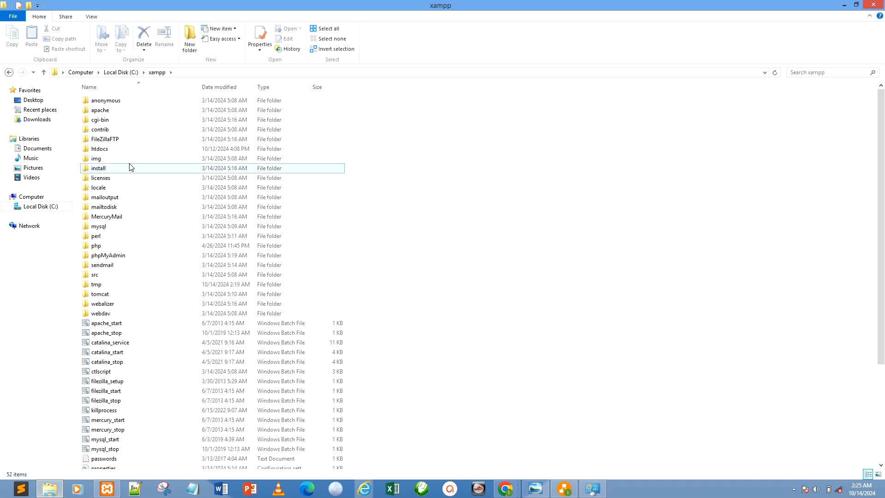
double_click(108, 150)
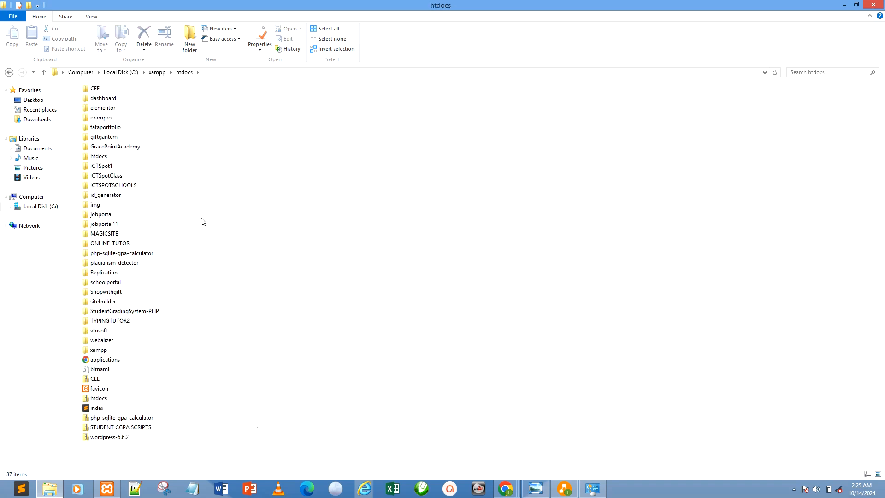
Extract the wordpress-6.6.2 zip archive to C:\xampp\htdocs\wordpress-6.6.2.
left_click_drag(132, 448, 82, 435)
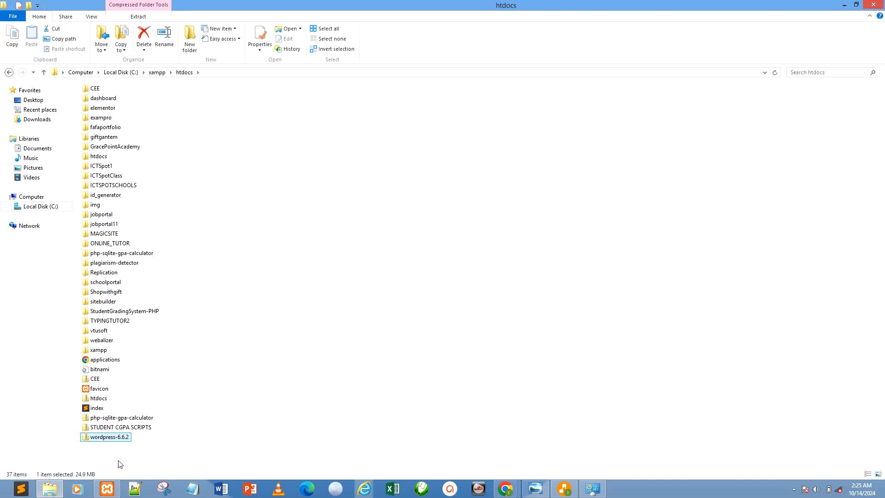
left_click(115, 454)
left_click(104, 438)
right_click(105, 438)
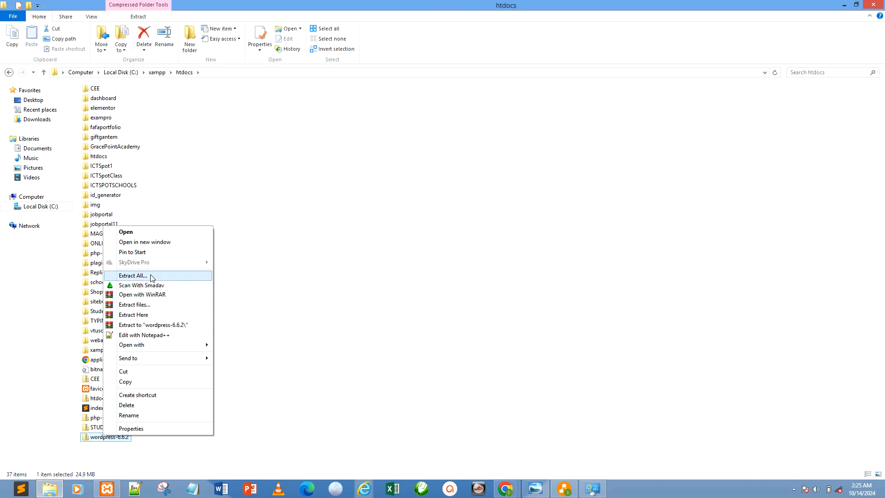
left_click(132, 276)
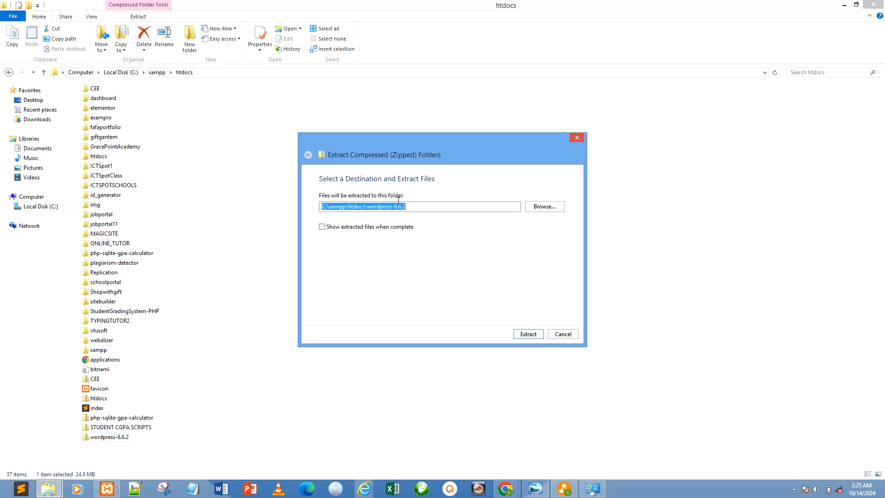
left_click(532, 335)
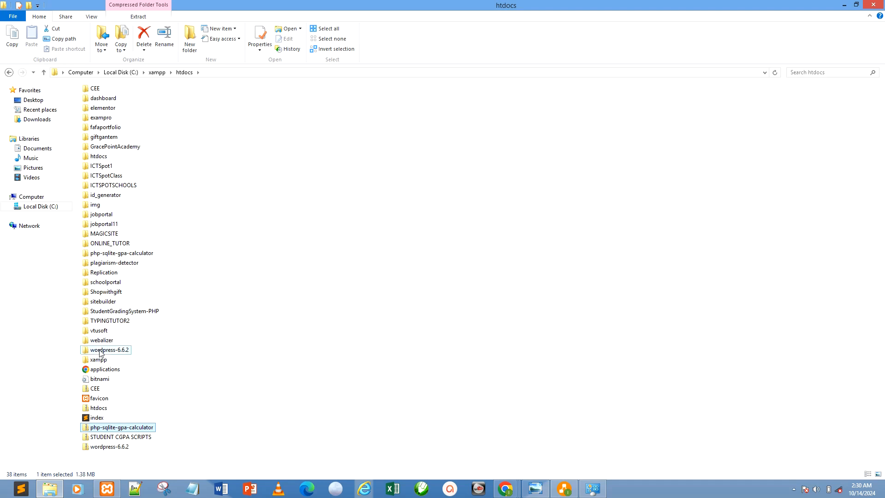
Open the extracted wordpress-6.6.2 folder and the wordpress folder inside it.
left_click(106, 351)
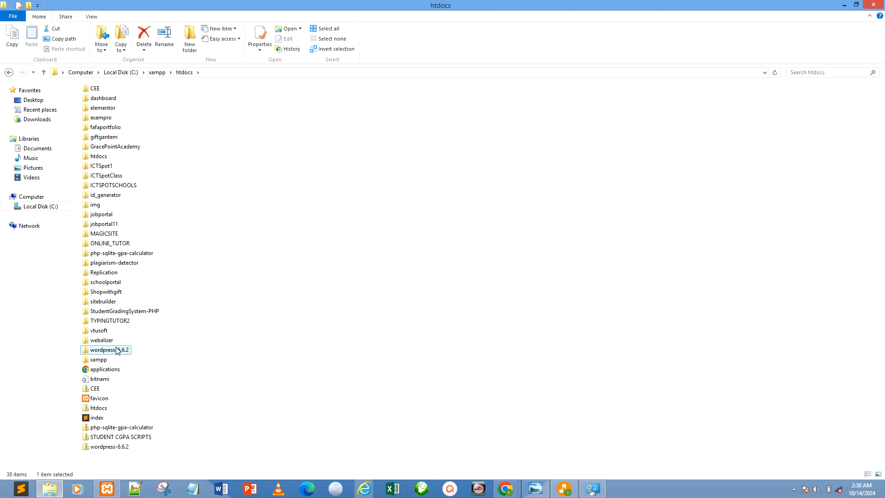
key("p")
key("p")
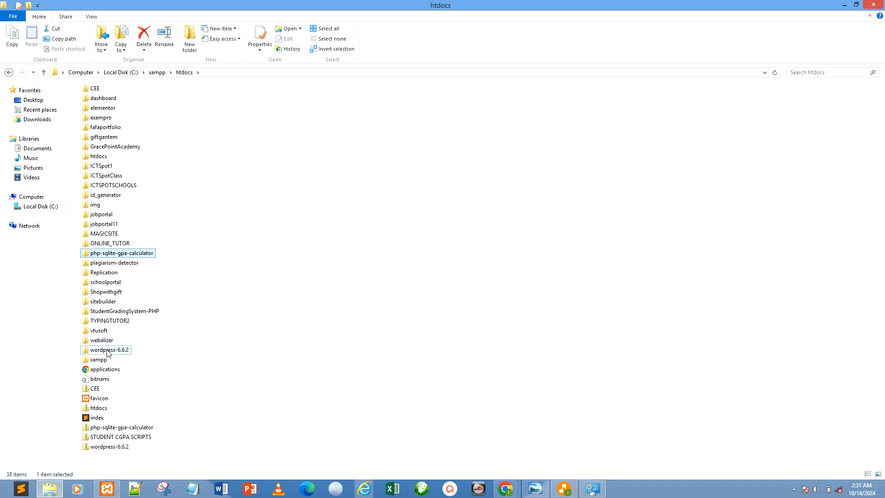
double_click(105, 351)
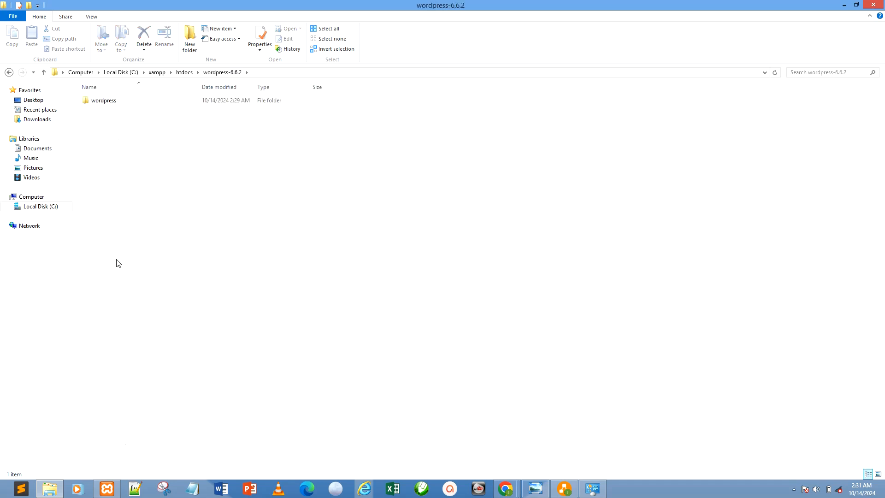
left_click(185, 73)
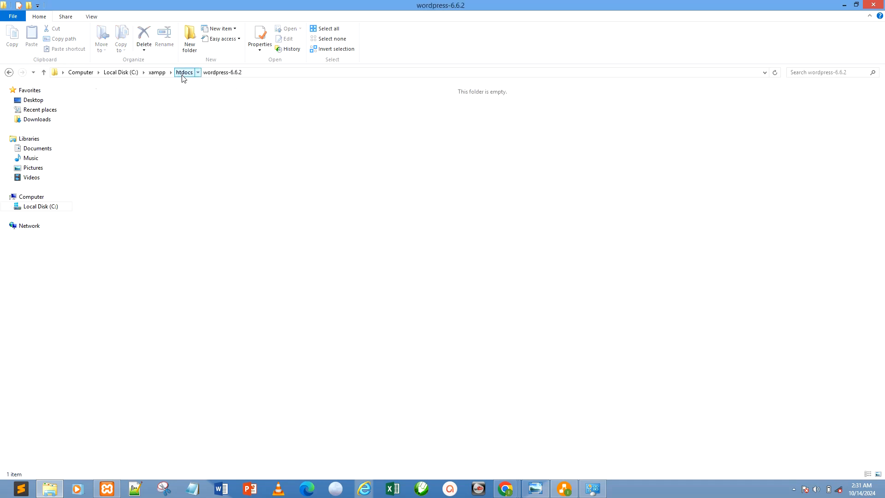
double_click(117, 351)
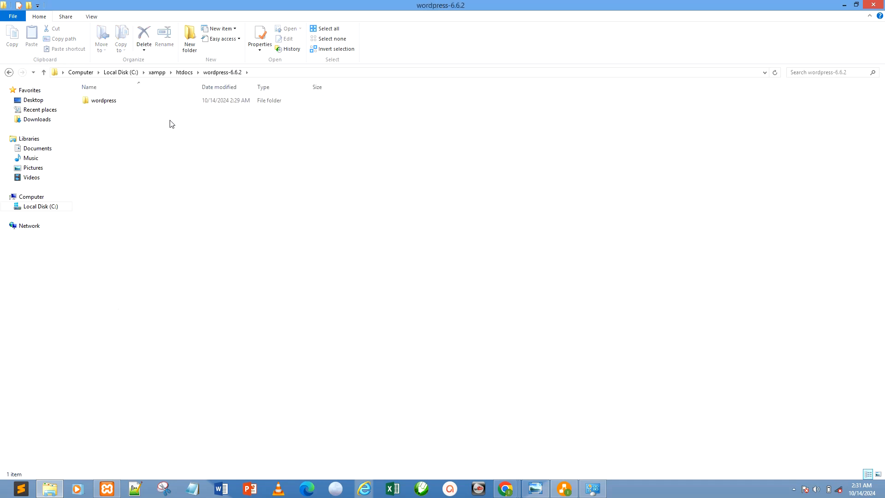
double_click(103, 105)
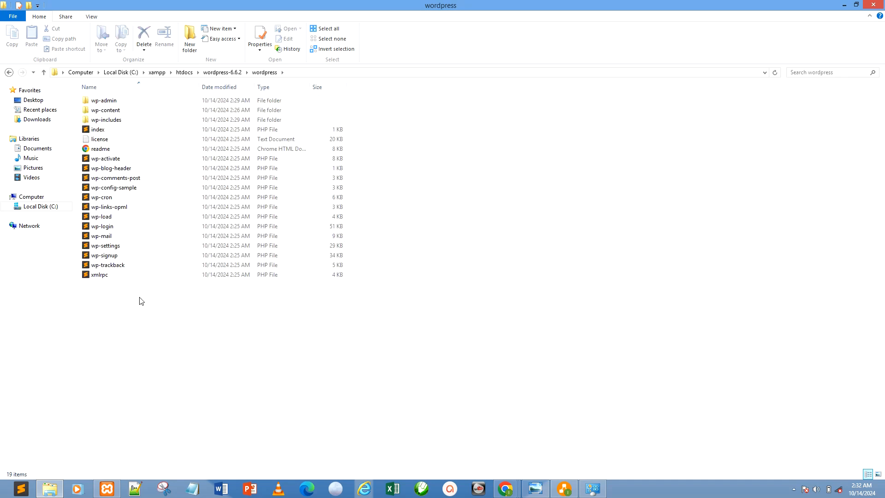
Move all files and folders from the wordpress subfolder up into wordpress-6.6.2 and delete the emptied wordpress folder.
key("ctrl+a")
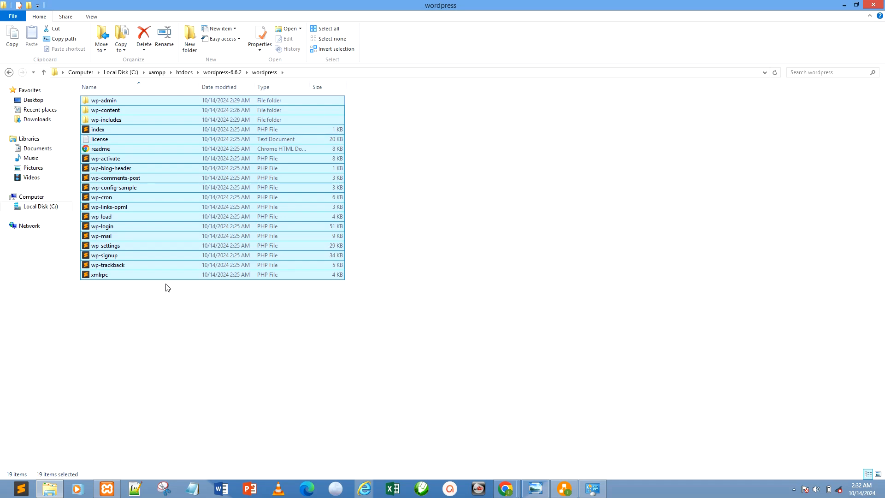
key("ctrl+x")
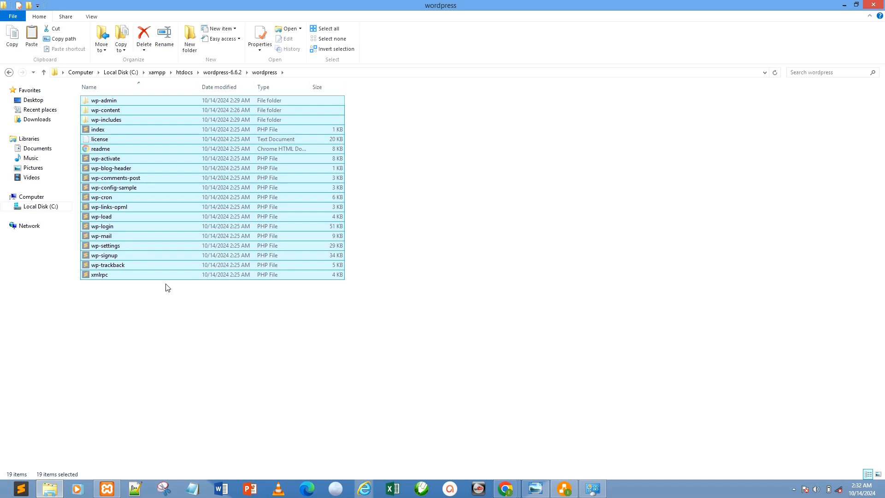
right_click(134, 156)
left_click(167, 237)
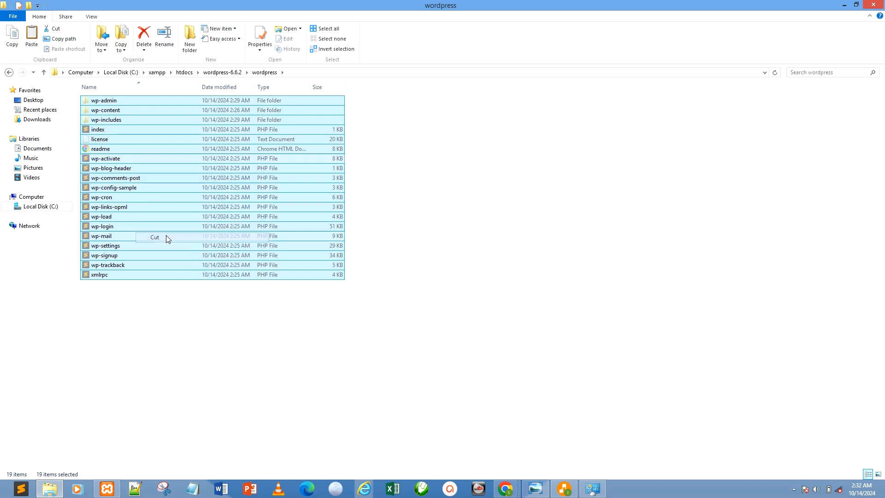
left_click(235, 73)
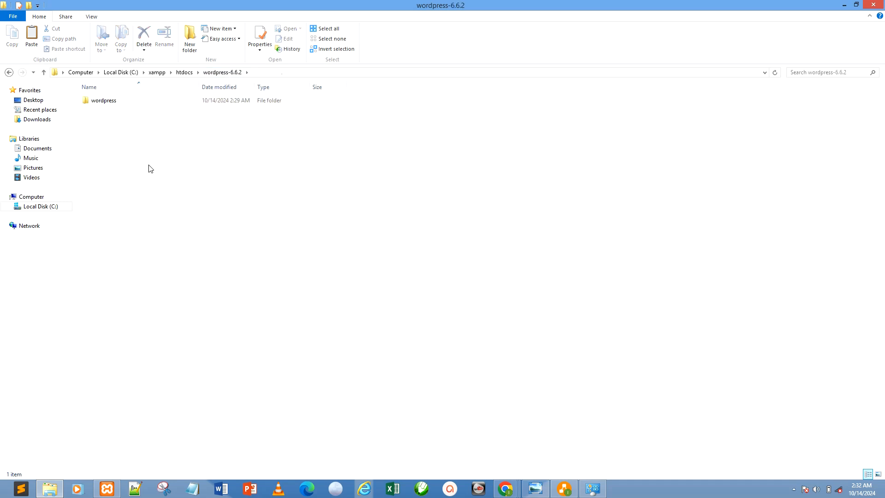
key("ctrl+v")
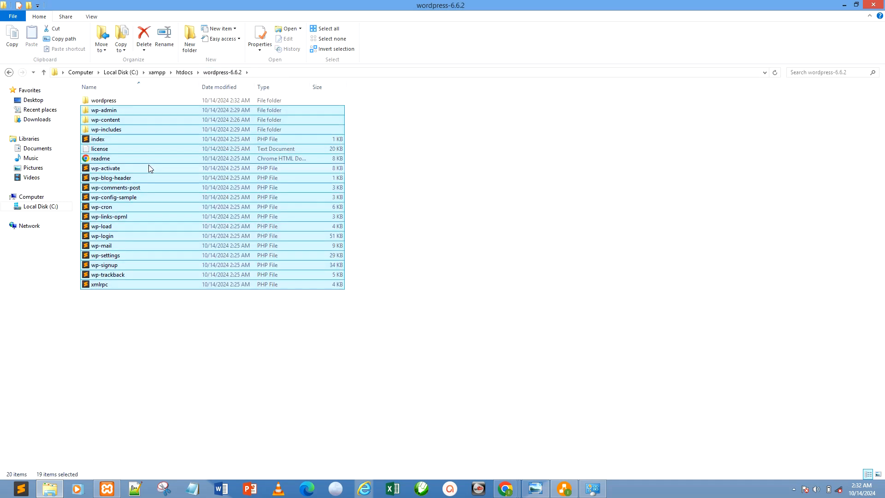
left_click(106, 100)
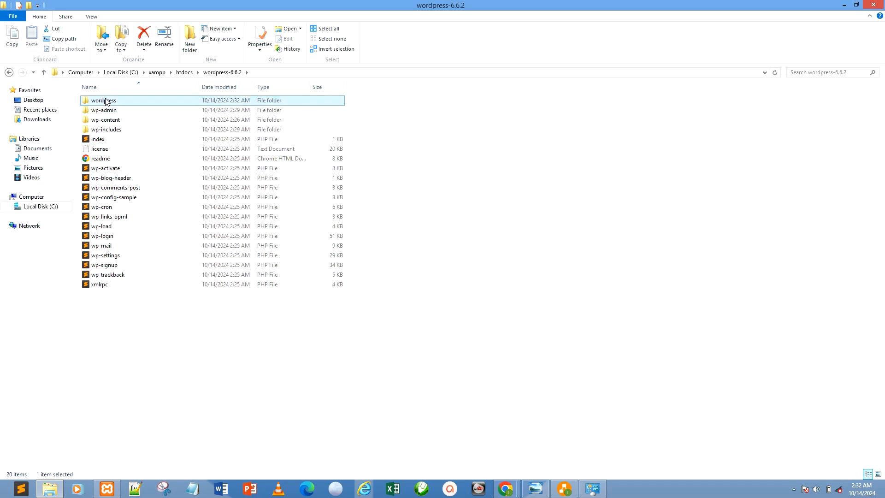
key("Delete")
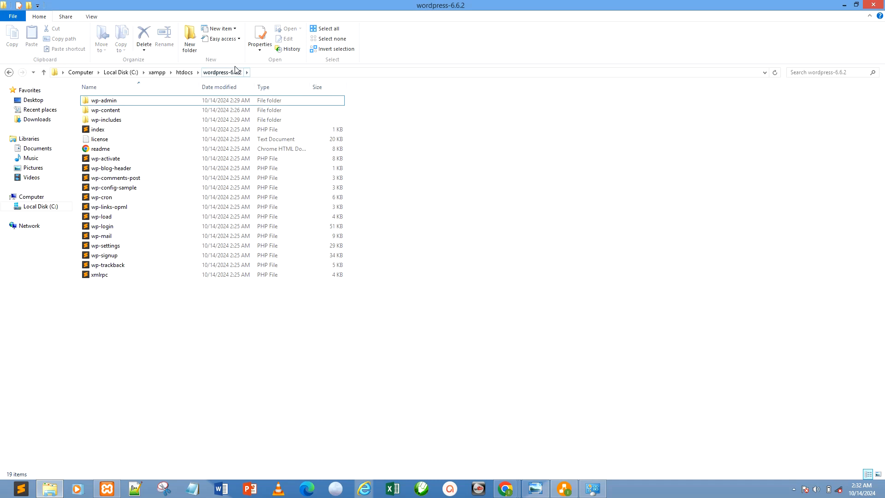
Return to htdocs and rename the extracted wordpress-6.6.2 folder to ictspotcommerce.
left_click(187, 74)
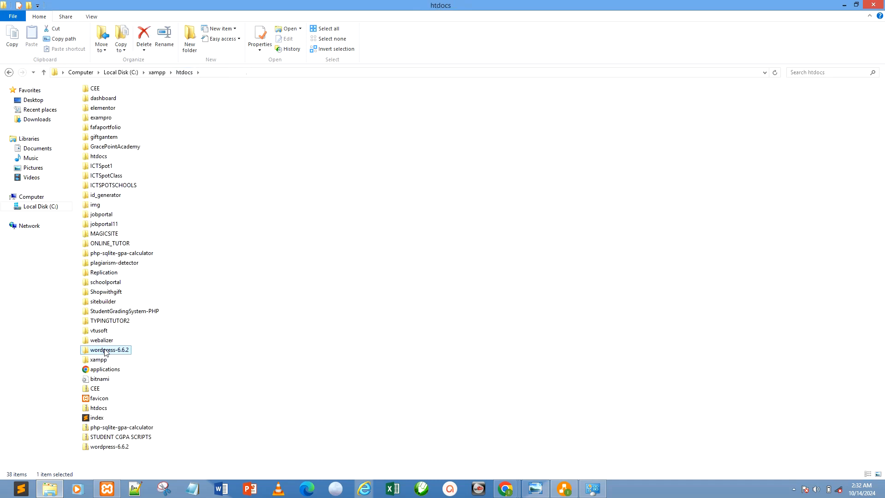
left_click(106, 351)
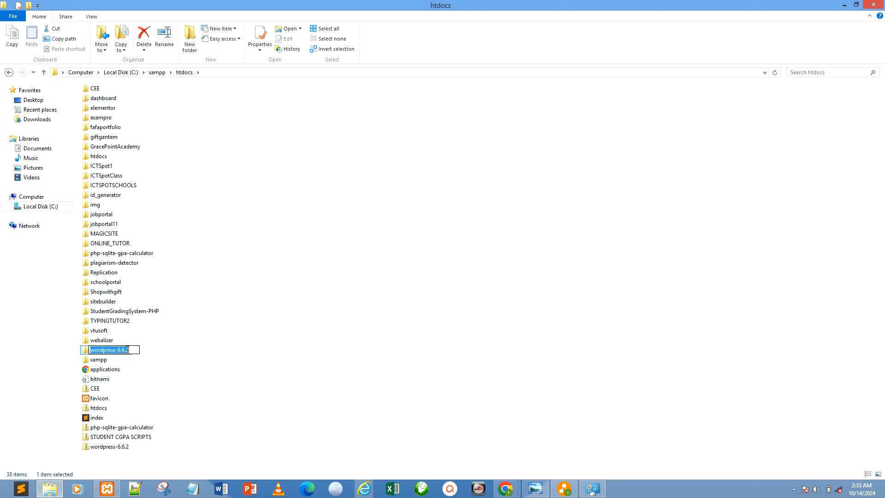
Set the DB_NAME value in wp-config-sample.php to ictspotcommercedb and copy that database name.
type("ic")
type("t")
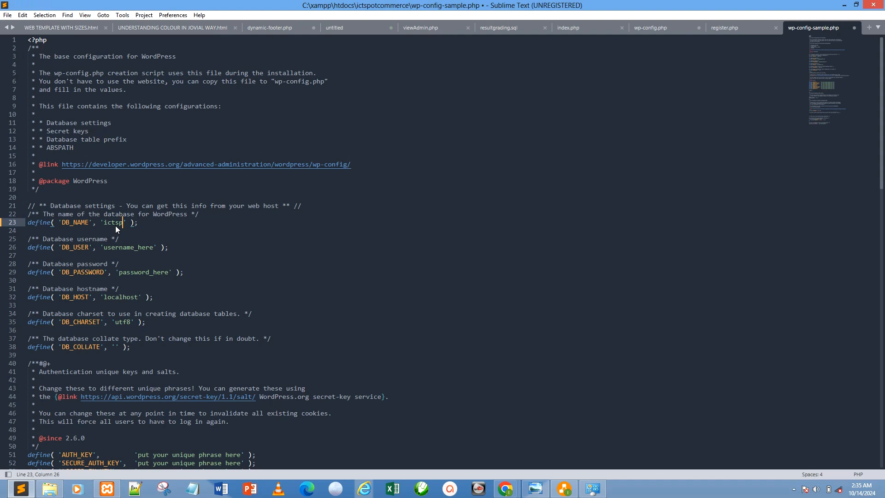
type("spotcommercedb")
double_click(118, 222)
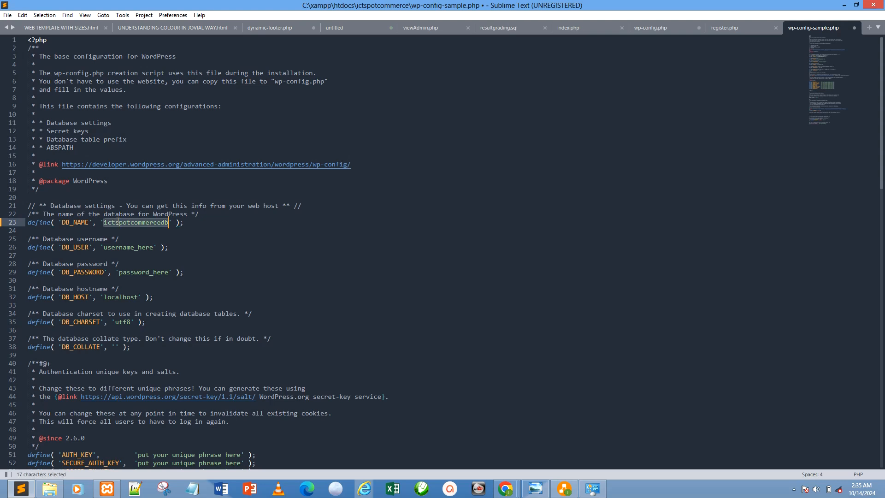
key("ctrl+c")
left_click(60, 254)
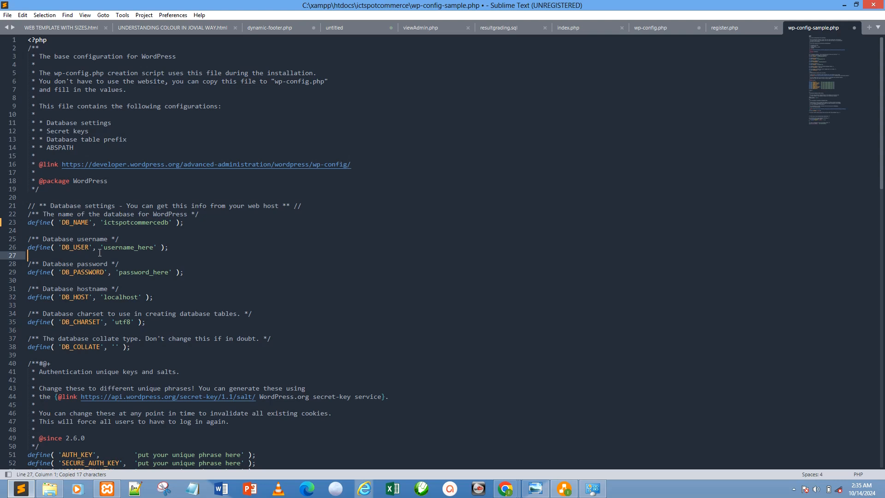
Set DB_USER to root and clear the DB_PASSWORD placeholder so the password value is empty.
left_click_drag(104, 248, 123, 250)
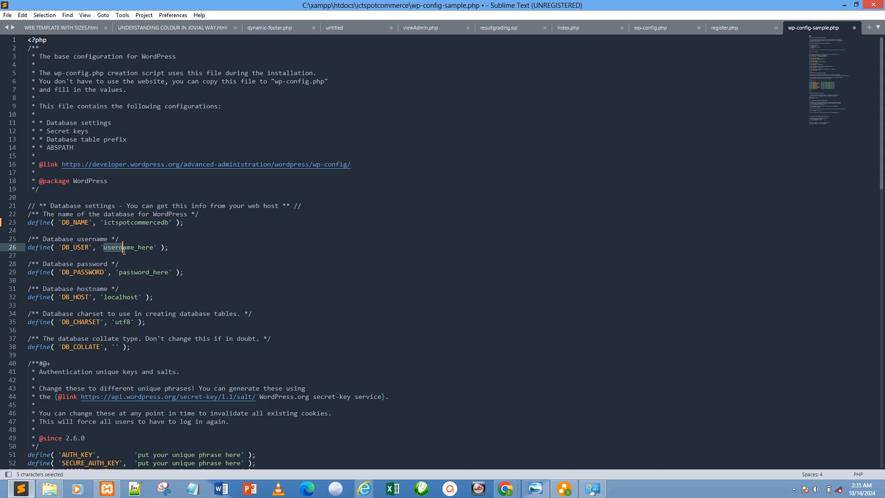
left_click_drag(124, 251, 154, 247)
type("root")
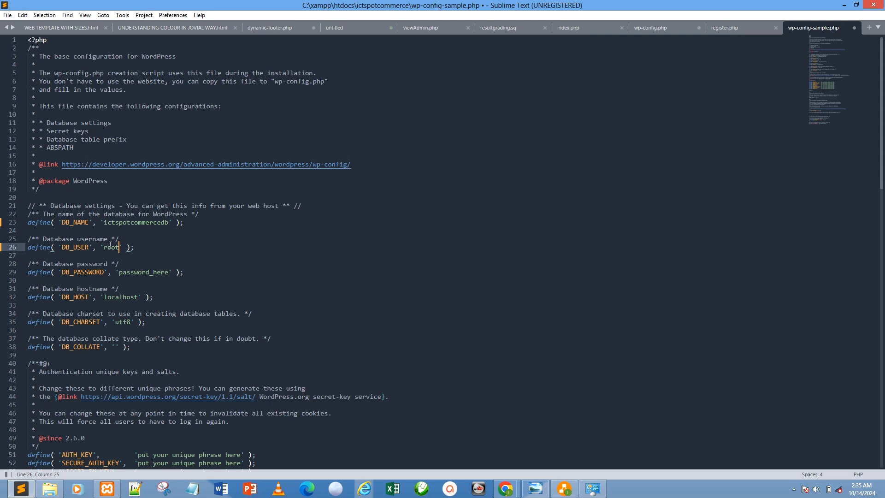
left_click_drag(120, 274, 170, 272)
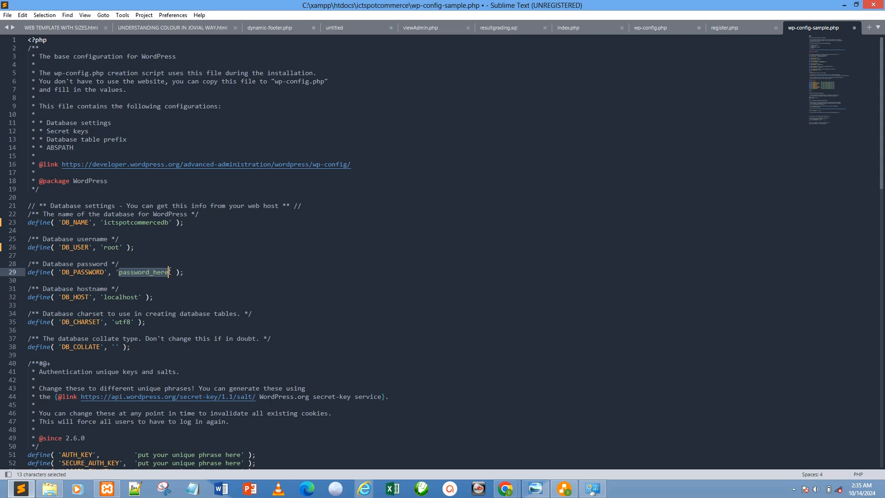
key("BackSpace")
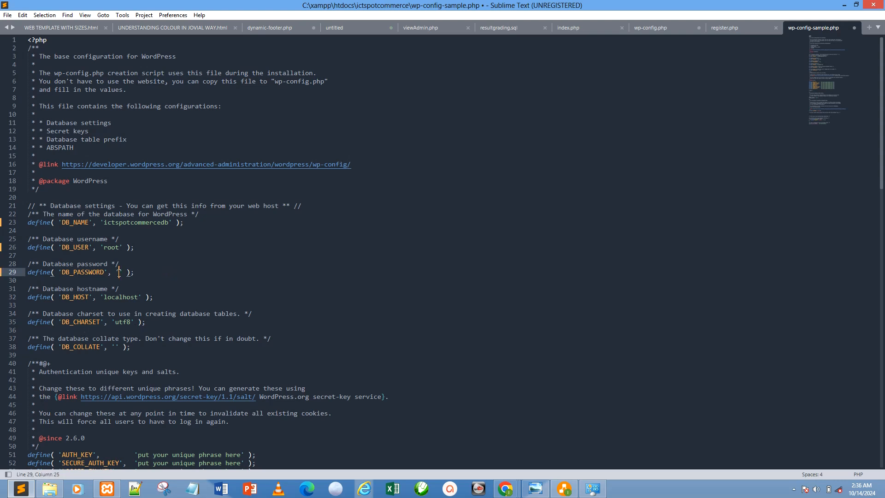
left_click(131, 296)
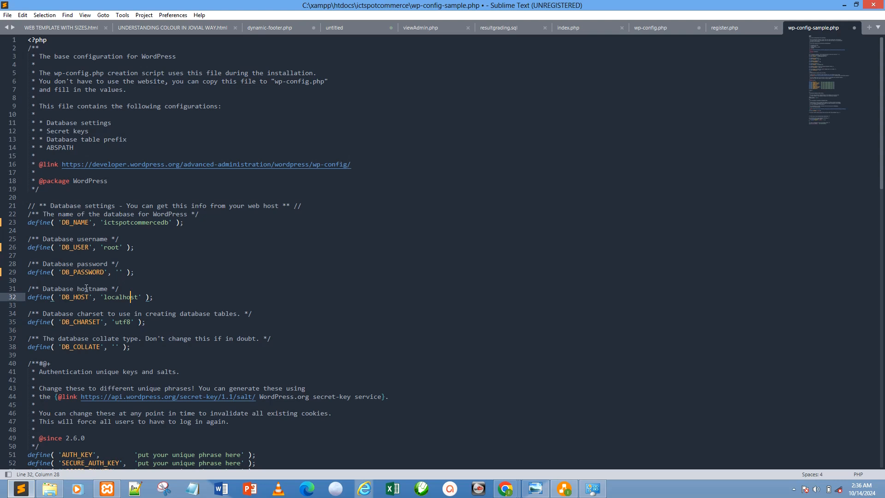
left_click(119, 322)
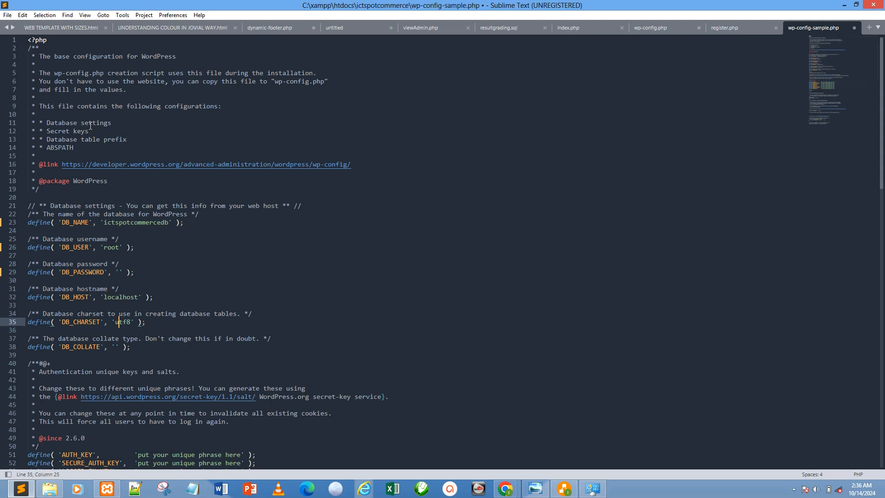
Save the edited wp-config-sample.php under the new name wp-config in the ictspotcommerce folder and reload it from disk.
left_click(7, 15)
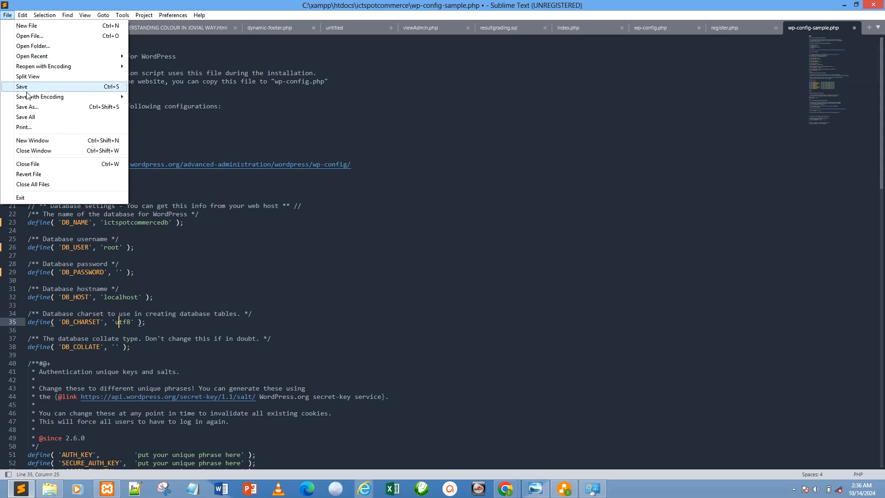
left_click(24, 107)
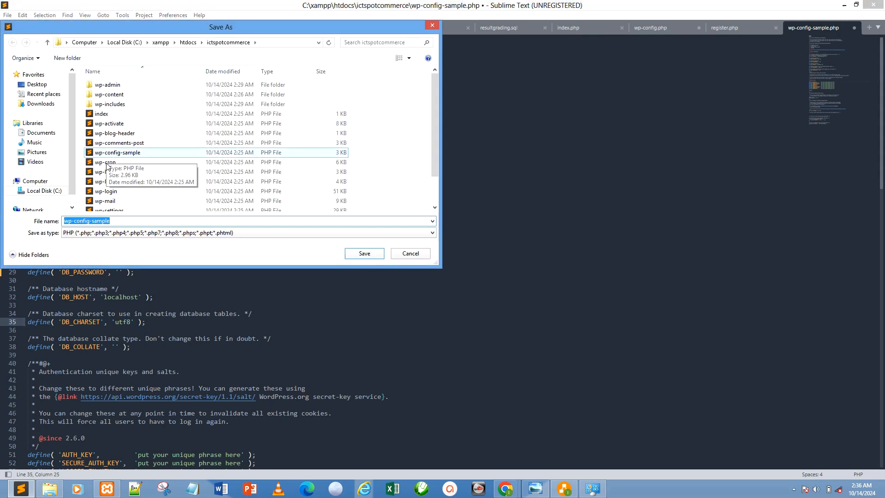
left_click(124, 222)
key("BackSpace")
key("BackSpace")
key("BackSpace")
key("BackSpace")
key("BackSpace")
key("BackSpace")
key("BackSpace")
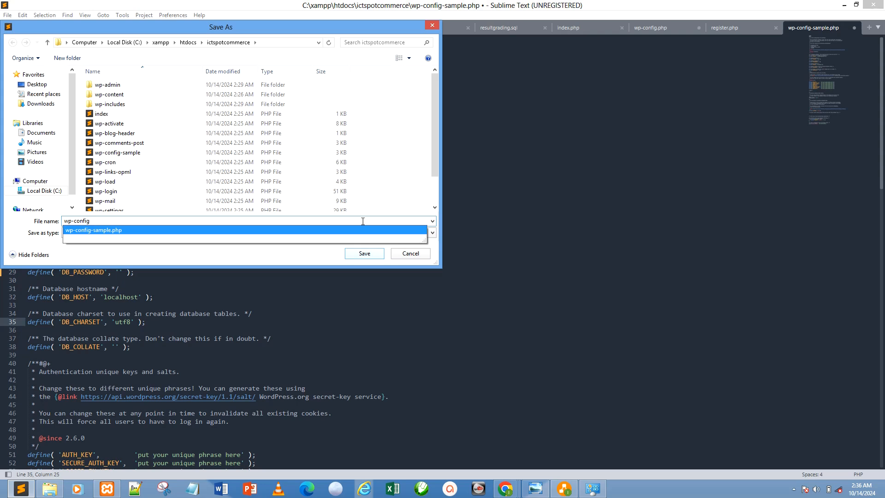
left_click(365, 255)
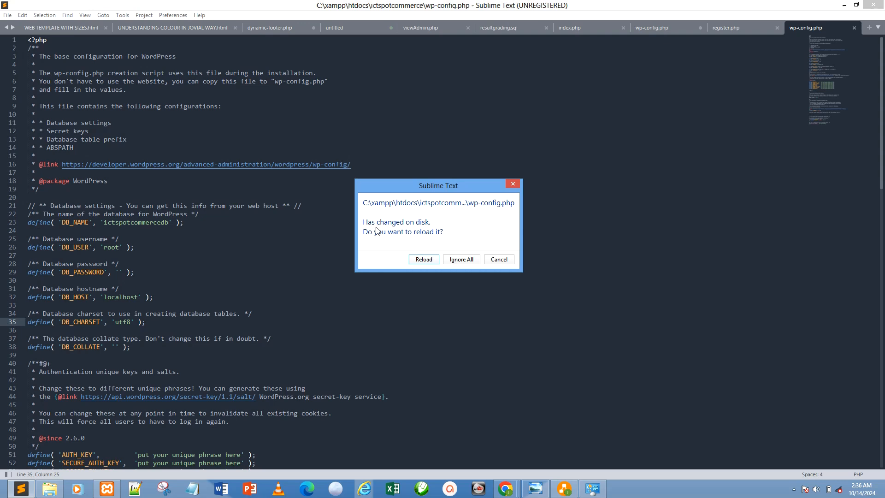
left_click(430, 257)
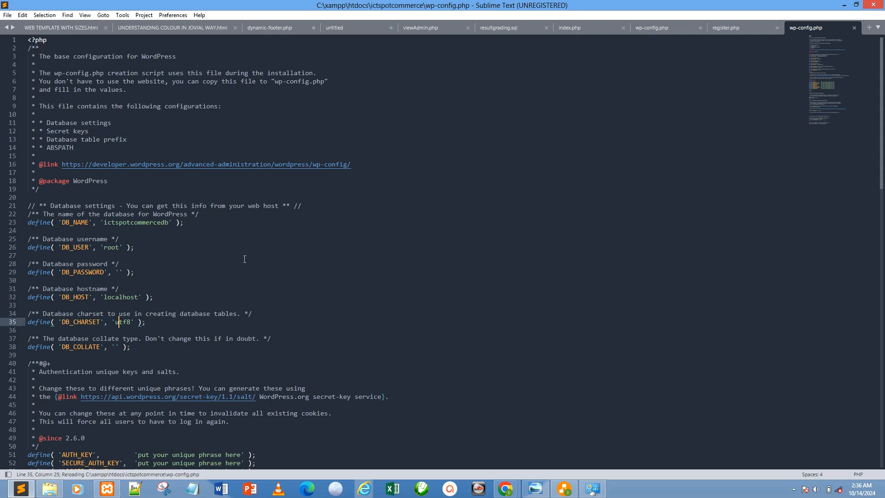
Close wp-config.php and return to File Explorer to refresh the ictspotcommerce folder.
left_click(854, 28)
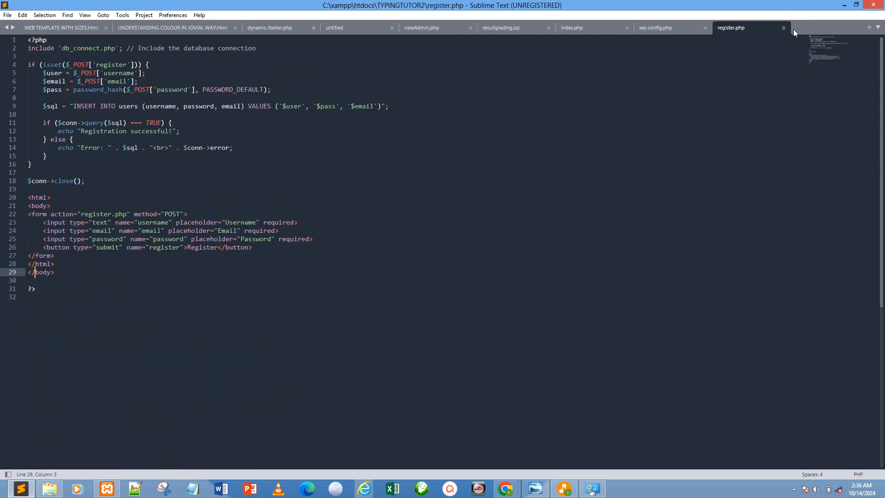
left_click(844, 4)
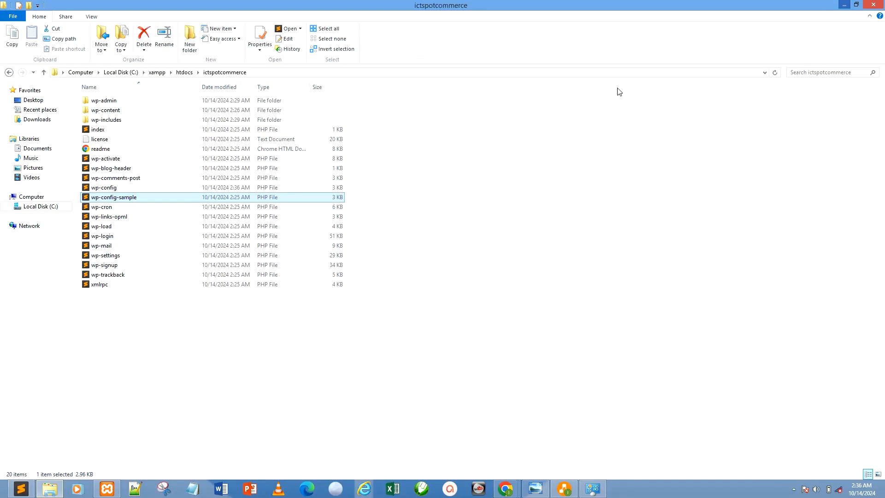
right_click(442, 161)
left_click(449, 194)
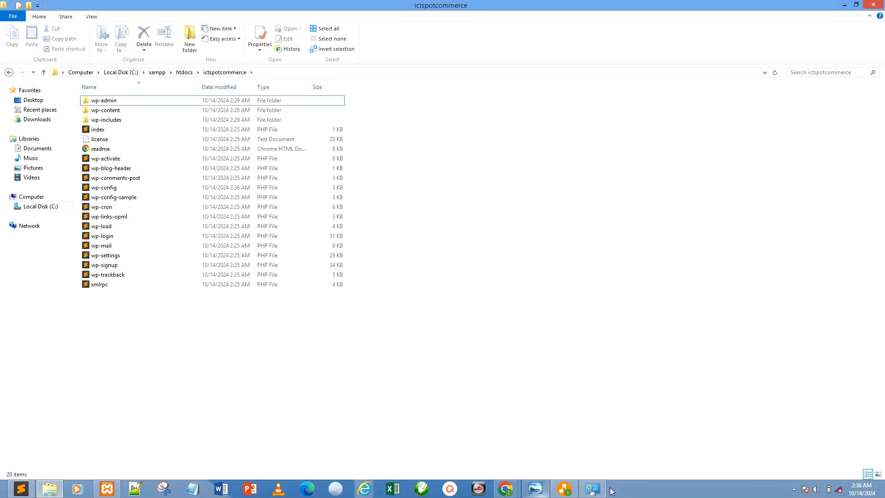
Switch to the Chrome window with the WordPress download page and paste ictspotcommercedb as the address in a new tab.
left_click(516, 491)
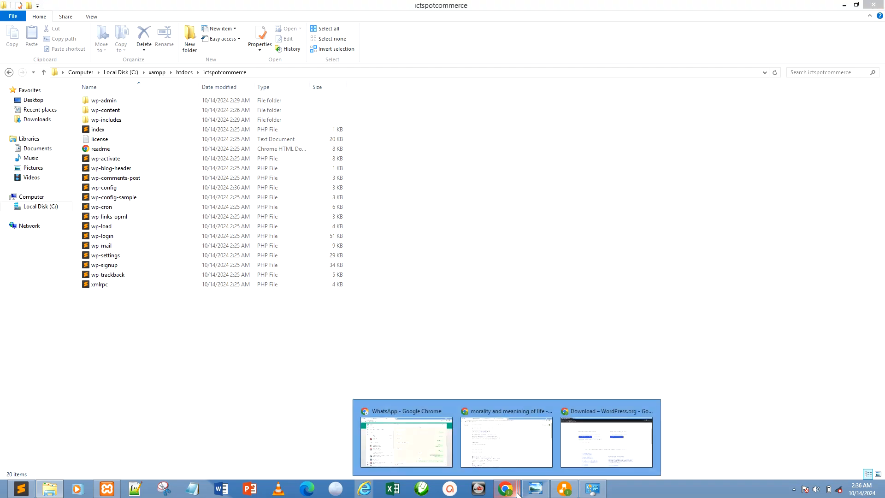
left_click(603, 444)
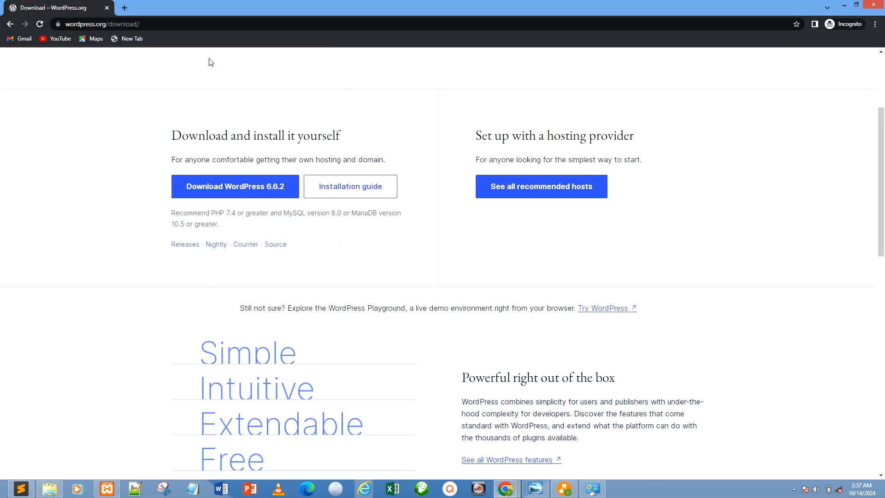
left_click(125, 7)
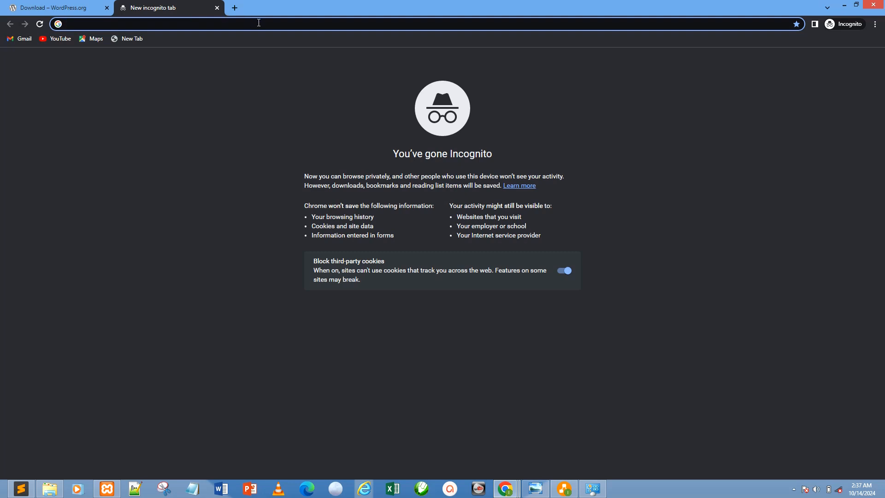
type("ictspotcommercedb")
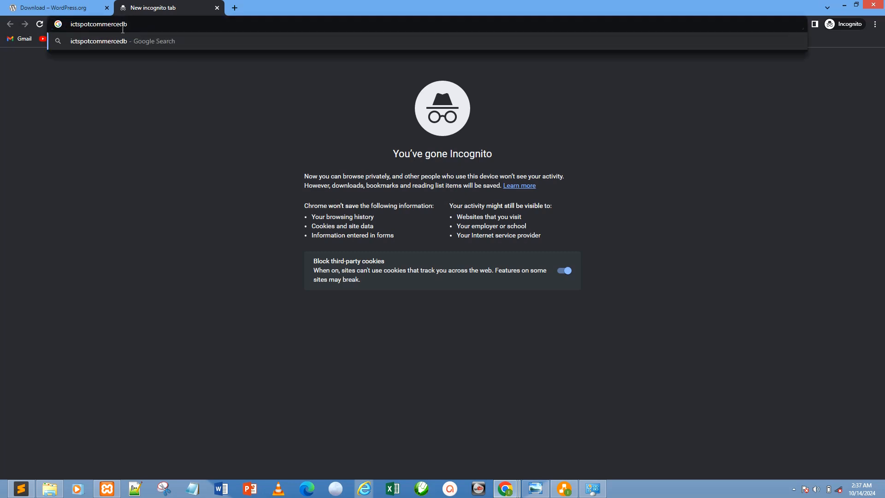
Return to the htdocs folder in File Explorer and copy the name of the ictspotcommerce folder.
key("alt+Tab")
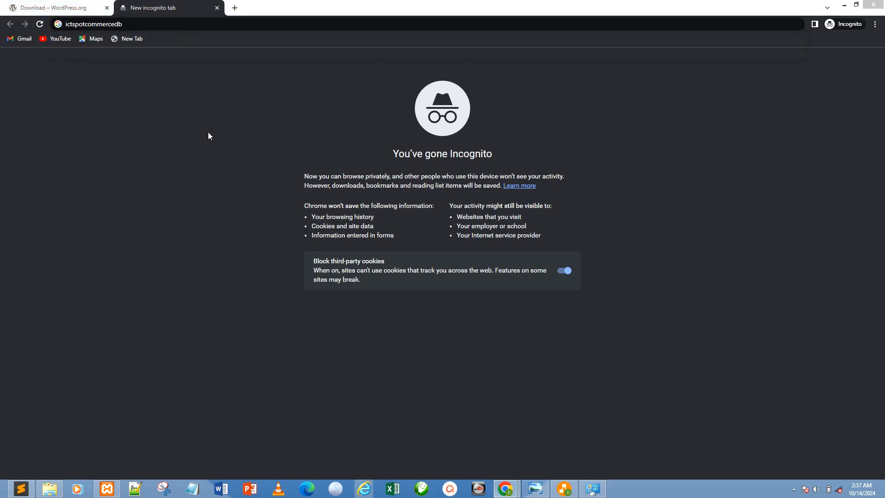
key("alt+Tab")
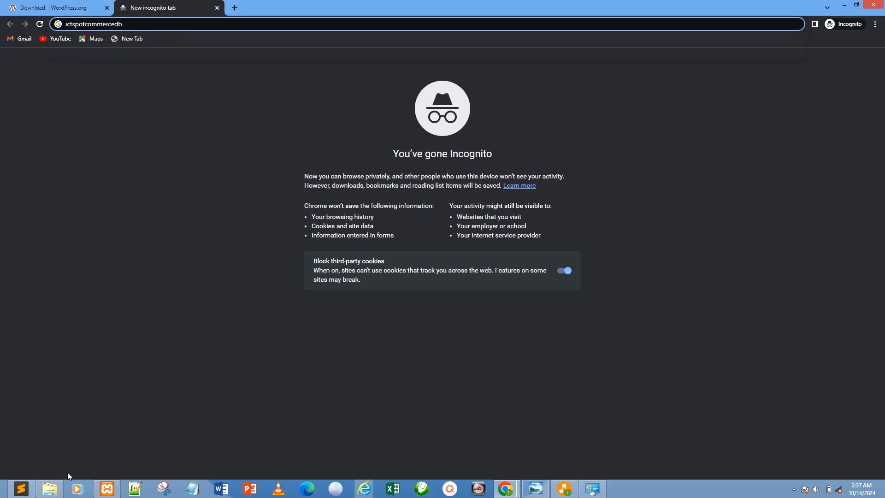
key("alt+Tab")
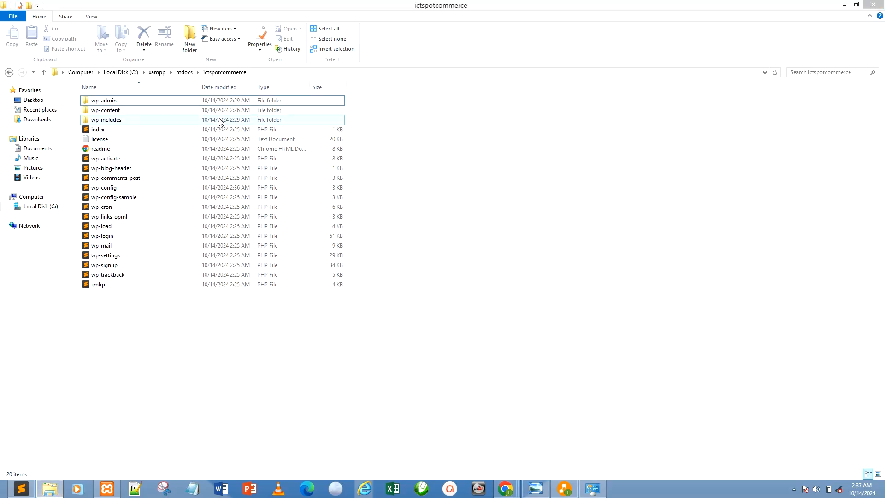
left_click(185, 72)
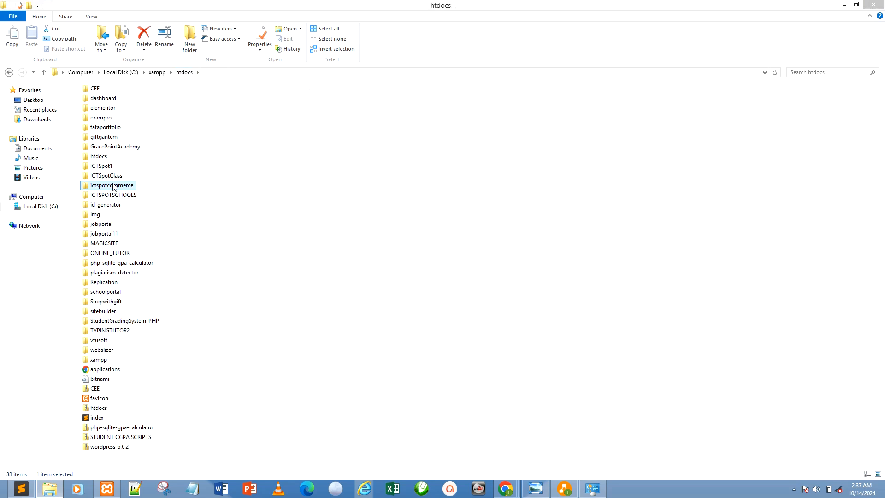
left_click(113, 186)
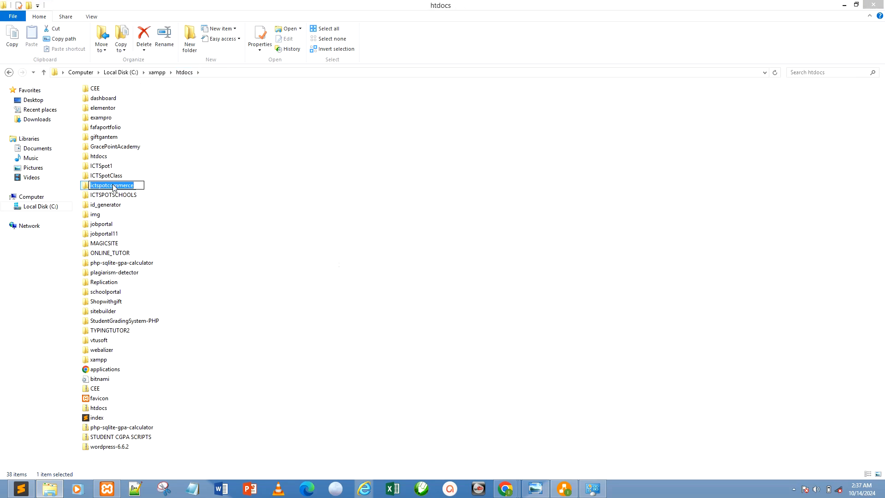
left_click(318, 251)
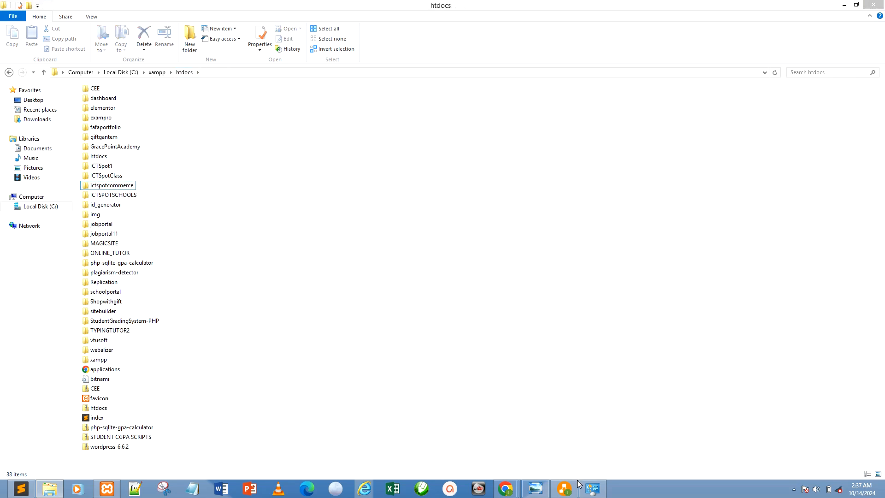
Switch back to Chrome and replace the database name in the new tab's address with the copied folder name ictspotcommerce.
mouse_move(505, 488)
left_click(601, 445)
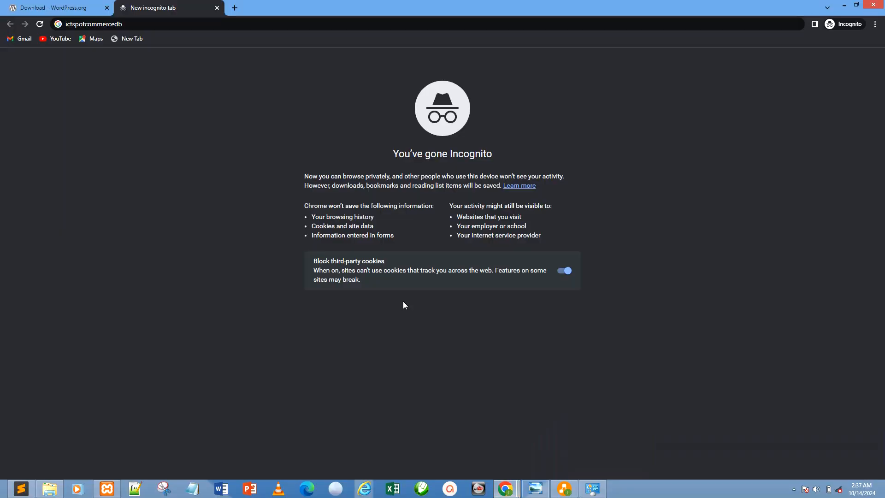
left_click(67, 24)
left_click(67, 24)
left_click(68, 24)
double_click(80, 24)
key("ctrl+c")
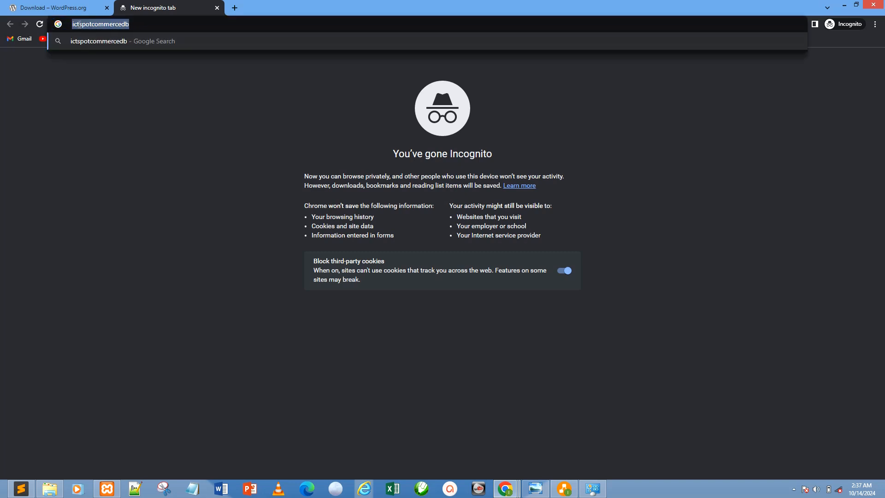
left_click(69, 24)
key("ctrl+v")
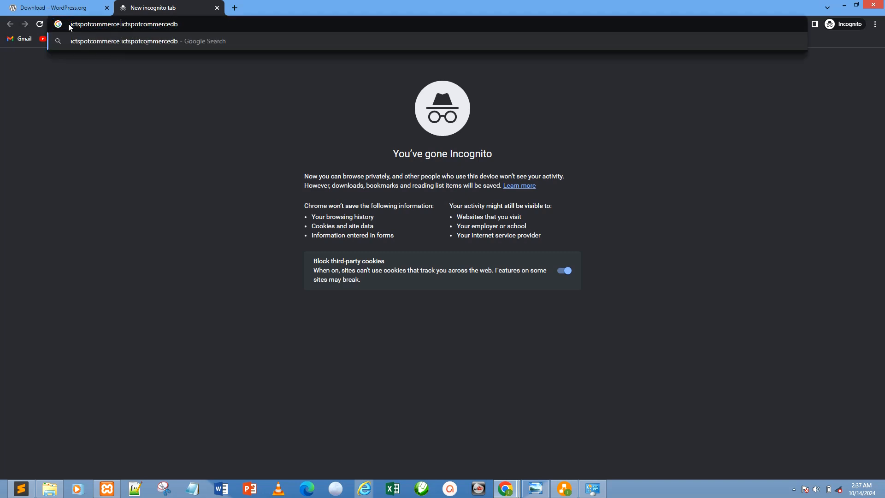
double_click(132, 25)
key("ctrl+c")
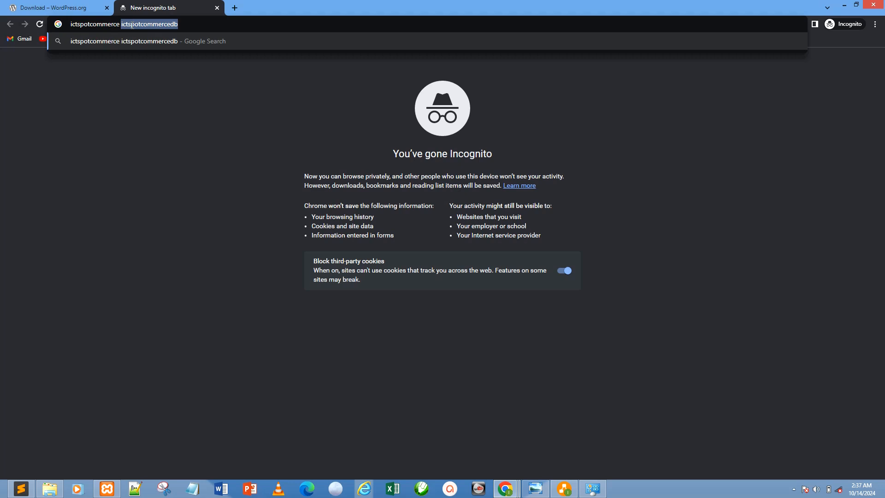
key("ctrl+z")
key("ctrl+v")
double_click(139, 24)
key("ctrl+c")
key("BackSpace")
Prefix the folder name with localhost/ and load localhost/ictspotcommerce.
left_click(71, 26)
type("loca")
key("BackSpace")
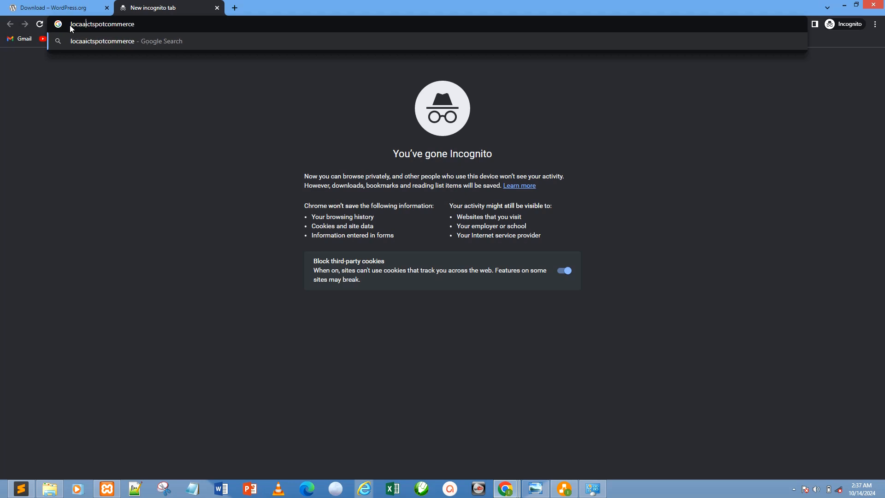
type("alhost")
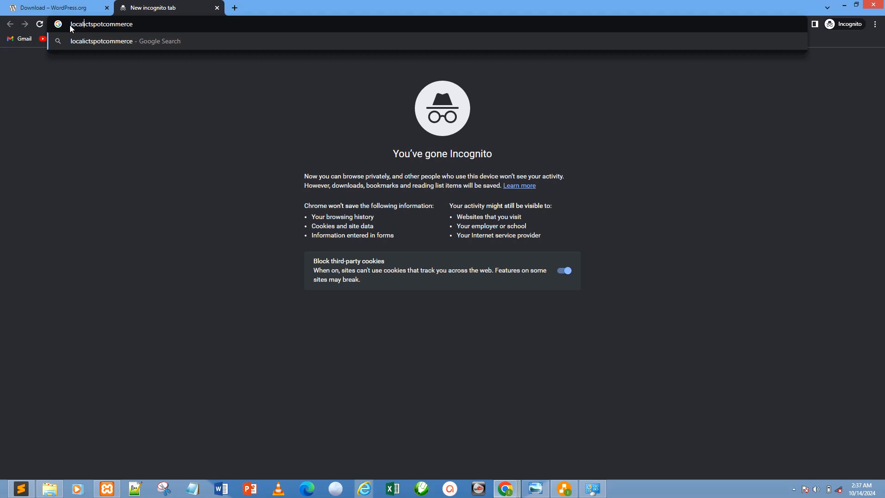
type("/")
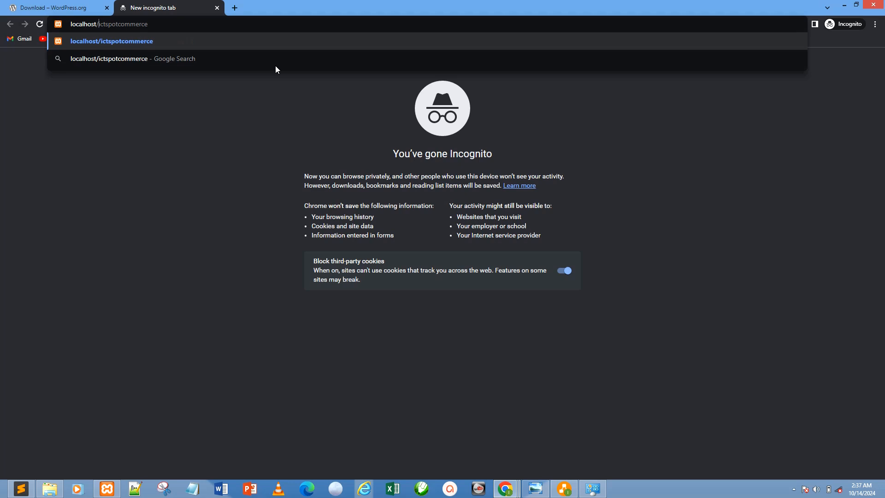
key("Return")
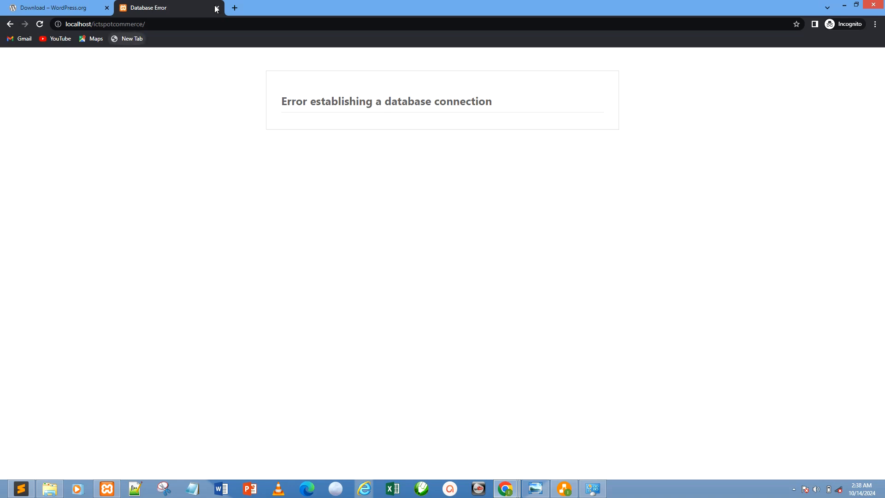
Load localhost in another new tab and open phpMyAdmin from the XAMPP welcome page.
left_click(235, 8)
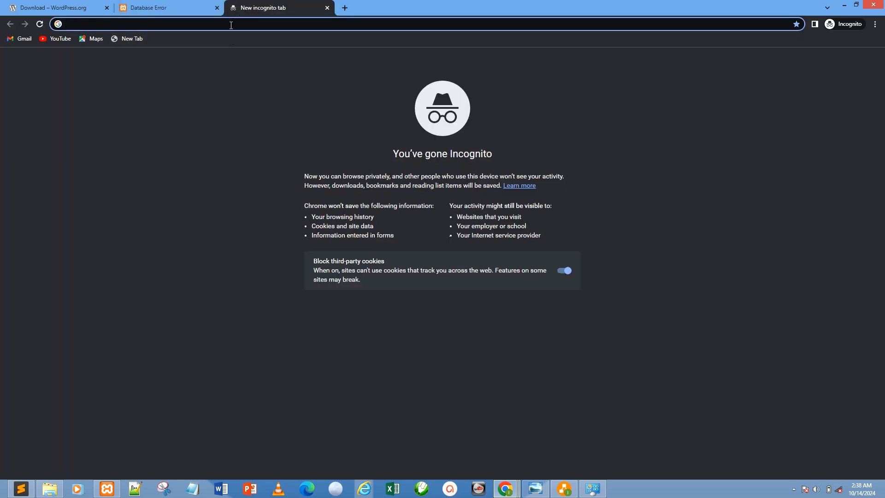
type("loc")
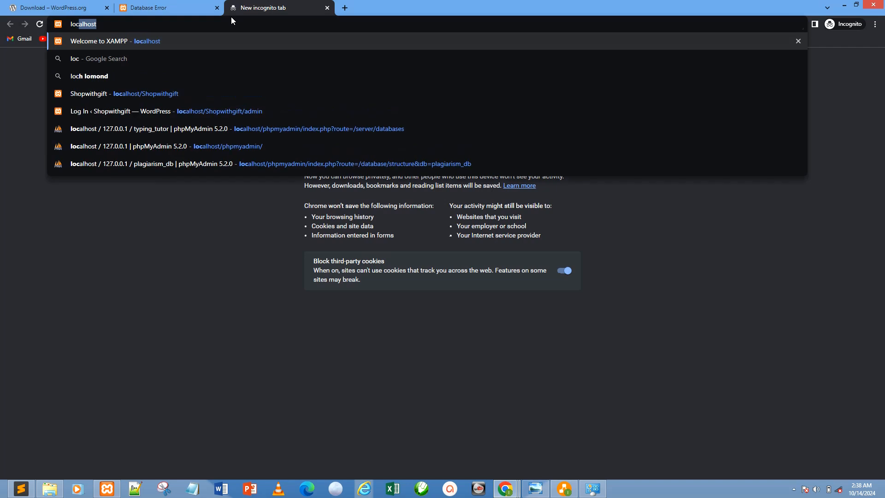
type("alhost")
key("Return")
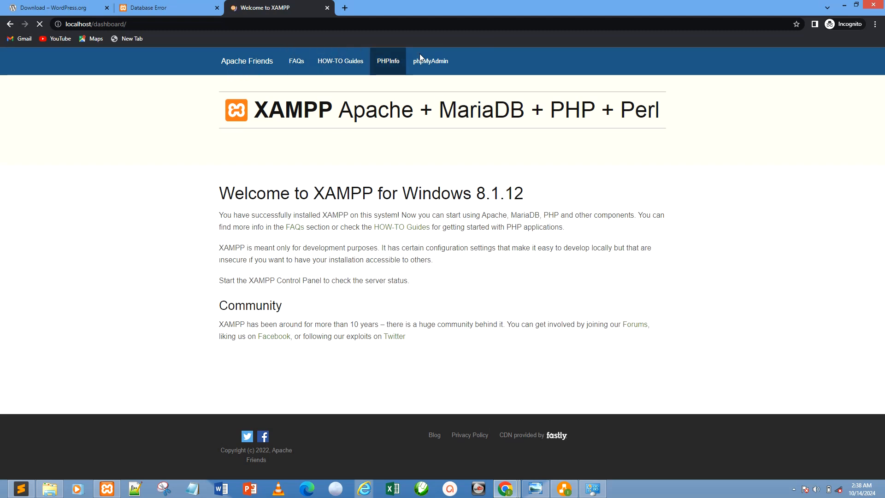
left_click(446, 70)
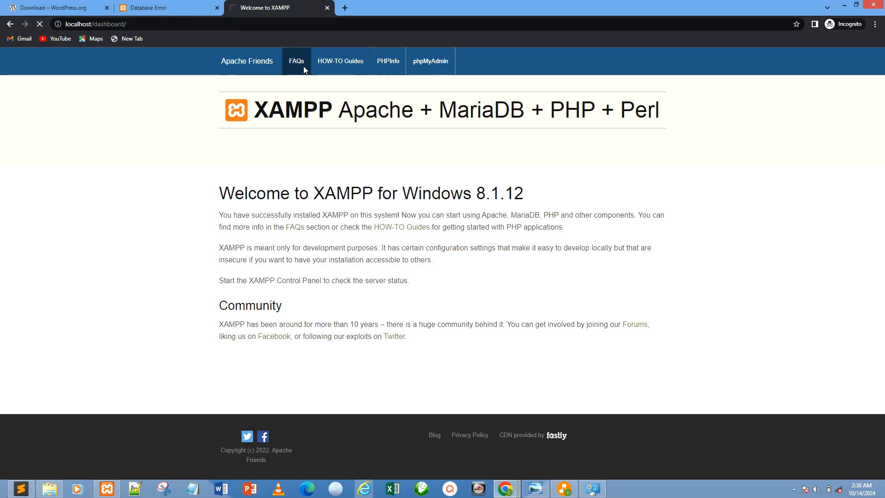
left_click(430, 61)
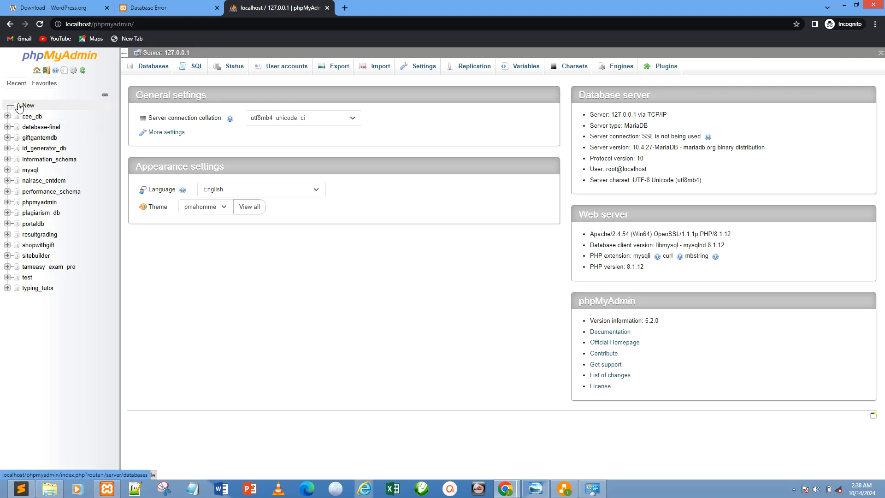
Create a new database named ictspotcommercedb with the utf8mb4_general_ci collation.
left_click(28, 106)
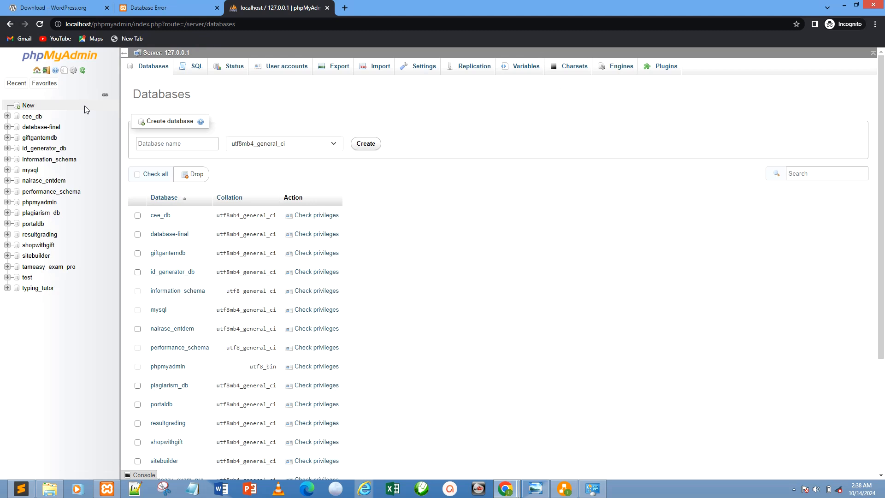
left_click(170, 145)
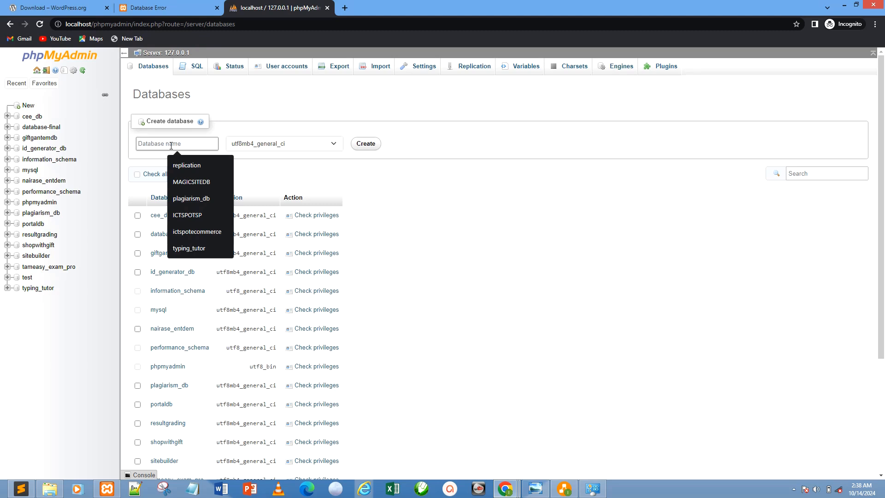
key("ctrl+v")
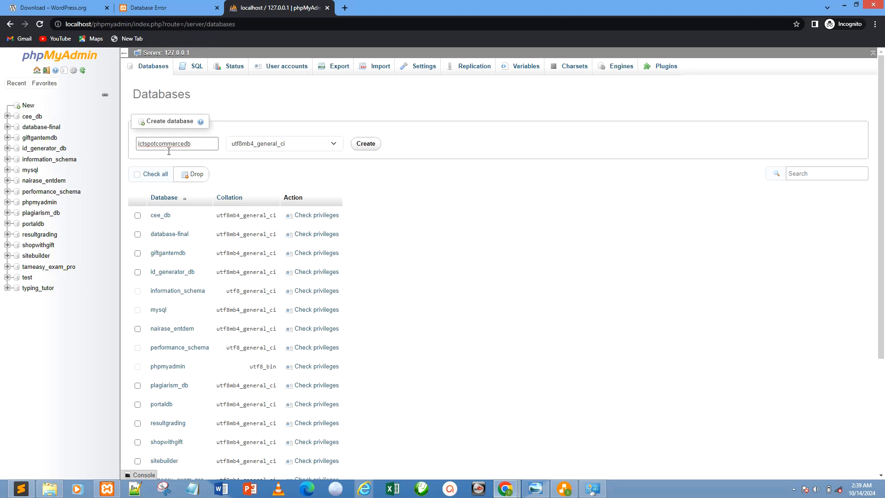
left_click(371, 144)
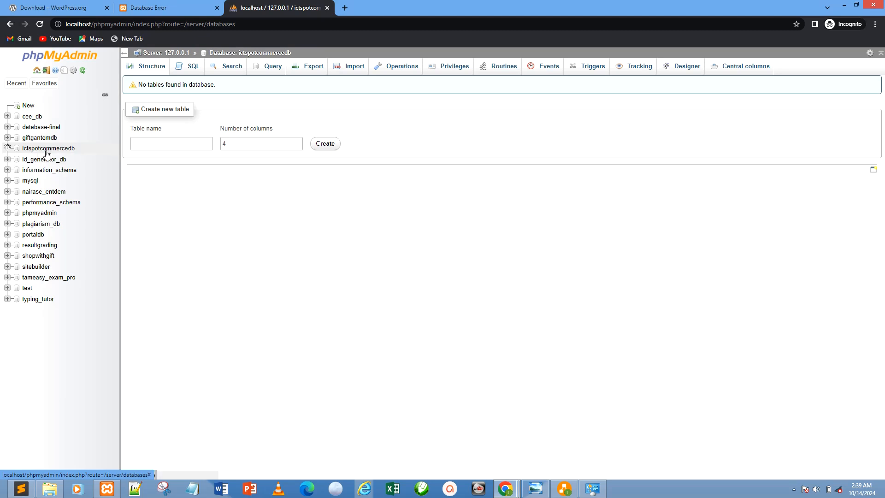
Return to the Database Error tab and reload localhost/ictspotcommerce to bring up the WordPress installation form.
left_click(147, 4)
left_click(162, 25)
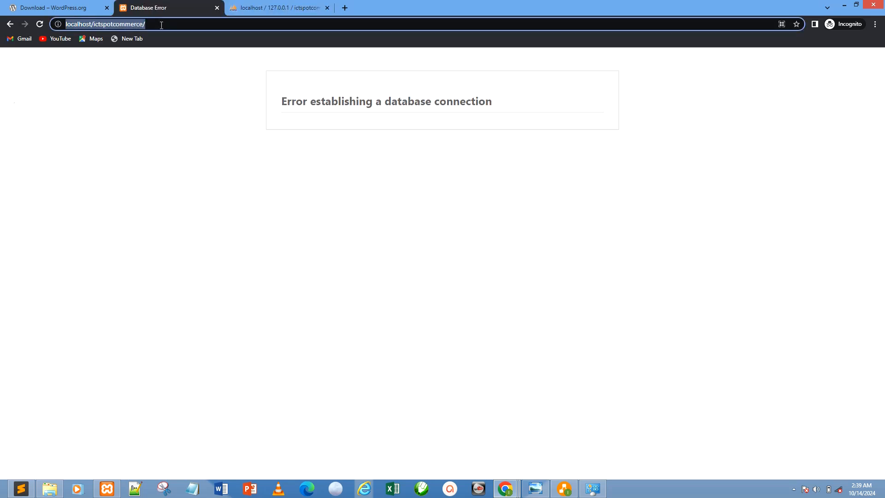
key("Return")
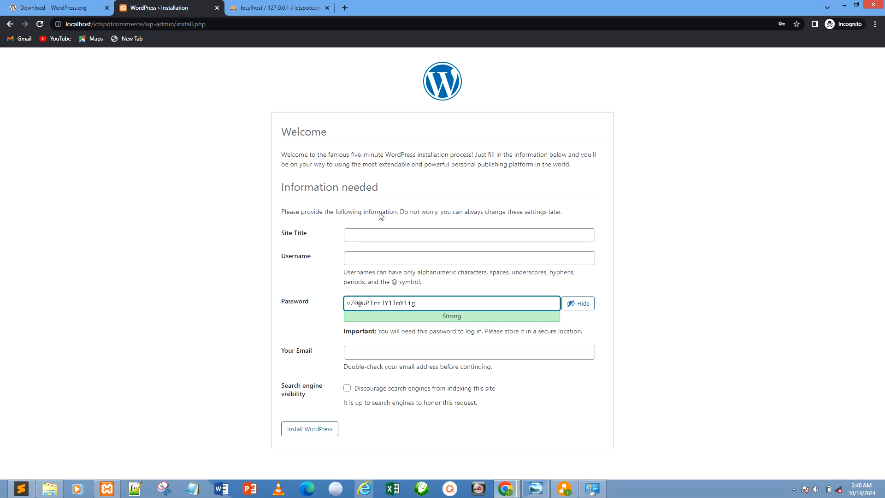
Set the site title to ICTSPOTCOMMERCE in the WordPress installation form.
left_click(371, 232)
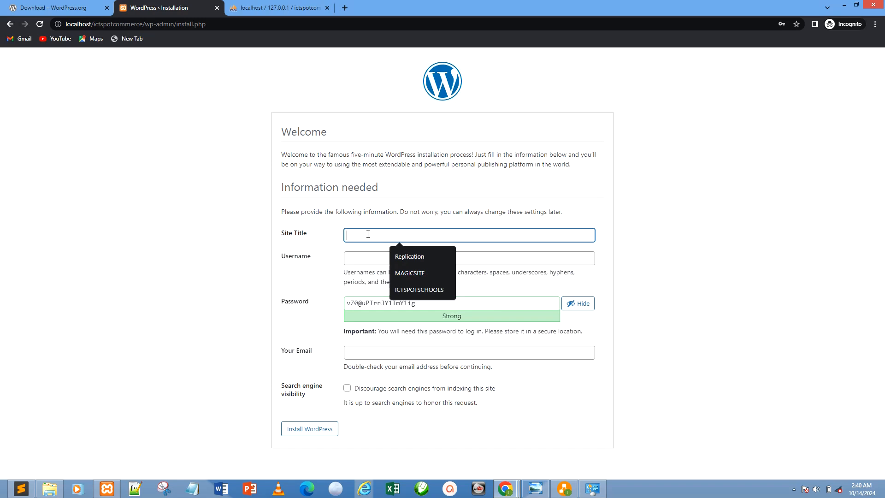
type("ICT")
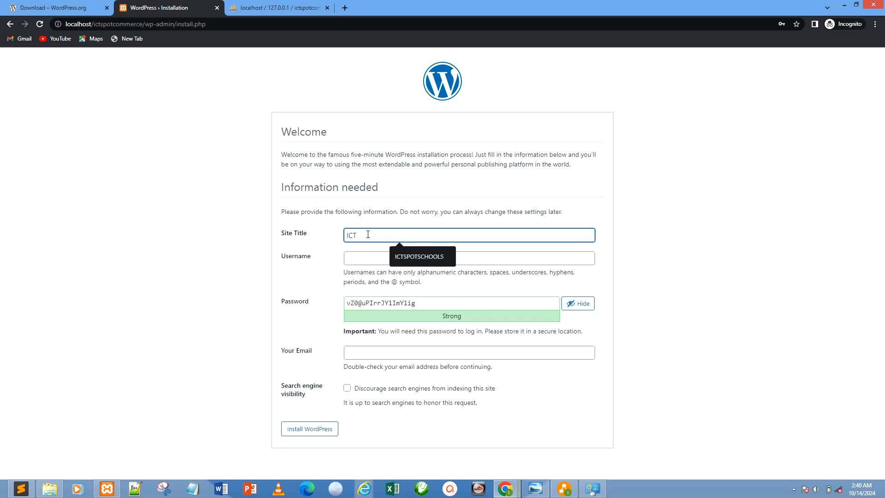
type("SPOTCOMMERCE")
Enter the site's e-mail address as the username and correct the misspelled mail domain.
left_click(365, 257)
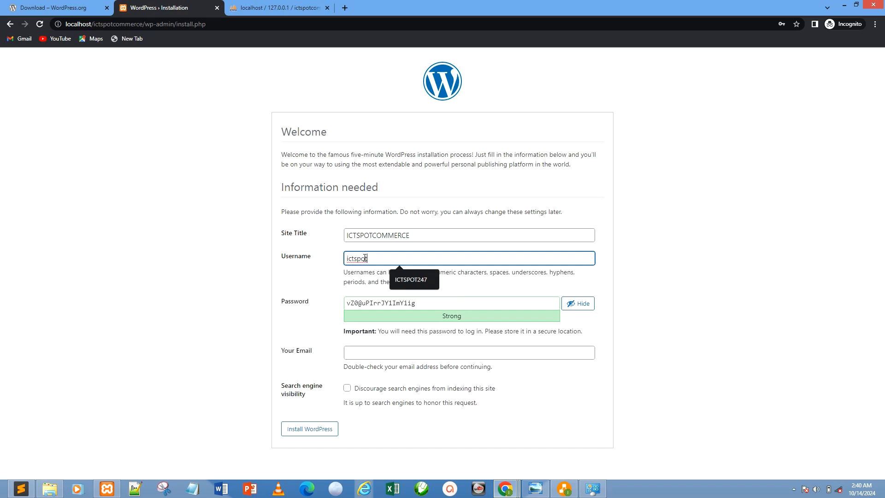
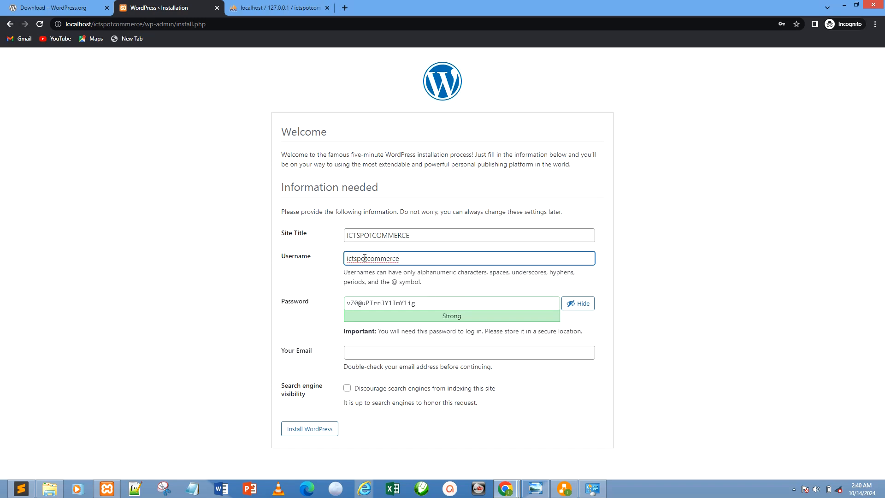
left_click_drag(409, 259, 413, 259)
key("BackSpace")
type("a")
Replace the generated password with the account password, fill in the administrator's e-mail address, and install WordPress.
triple_click(409, 259)
key("ctrl+c")
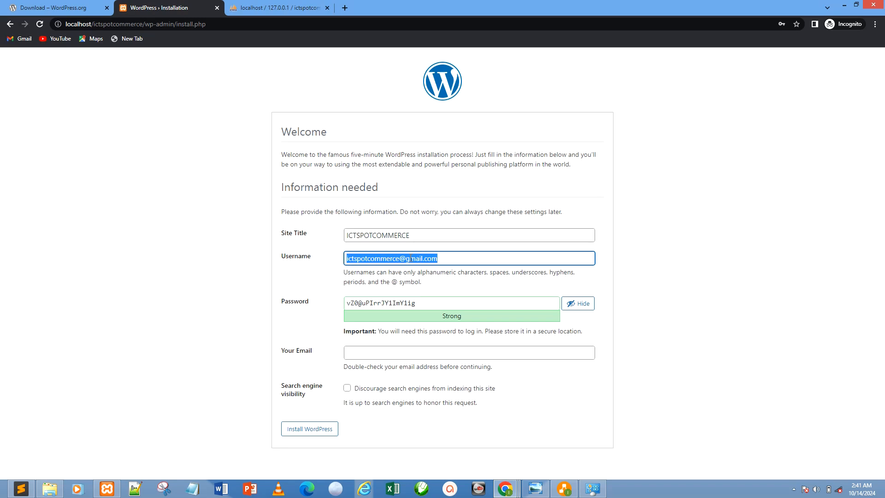
double_click(411, 304)
triple_click(410, 303)
key("ctrl+v")
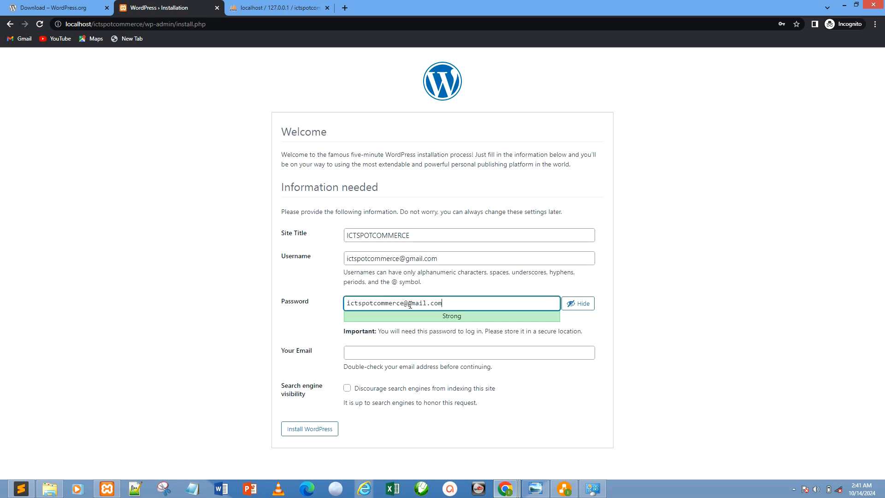
left_click(391, 352)
key("ctrl+v")
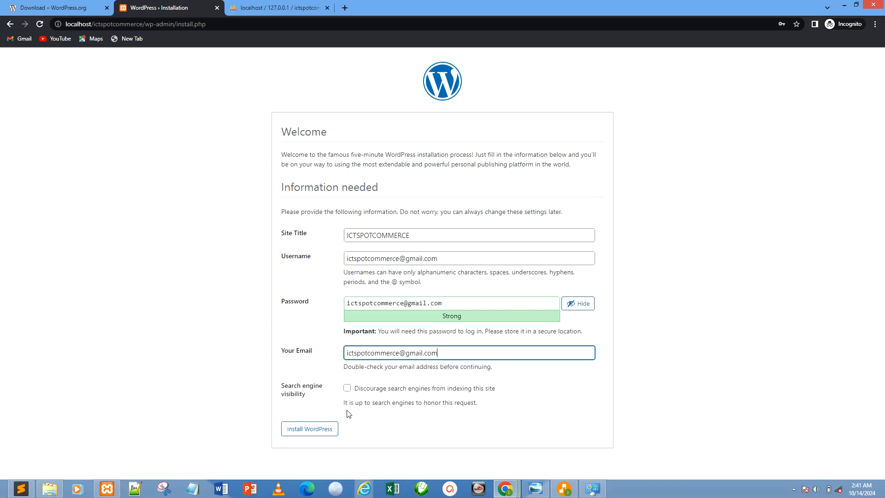
left_click(328, 435)
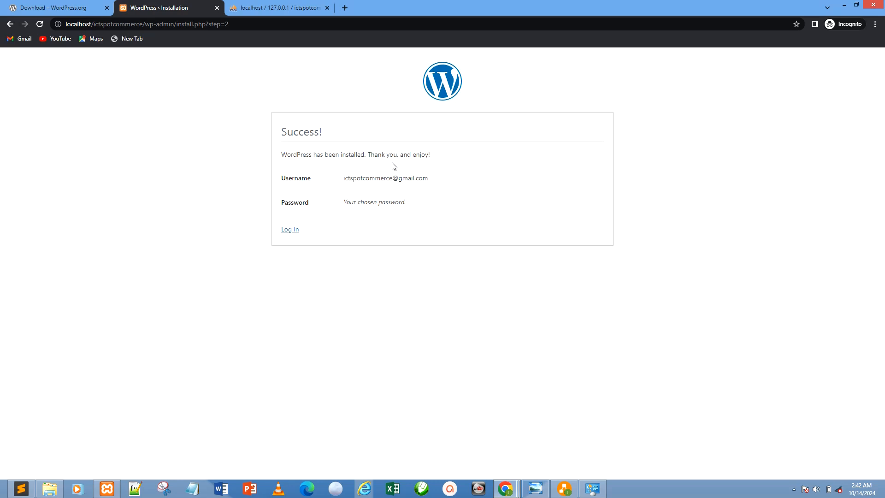
Open the WordPress login page and log in with the account's username and password, with Remember Me enabled.
left_click(291, 231)
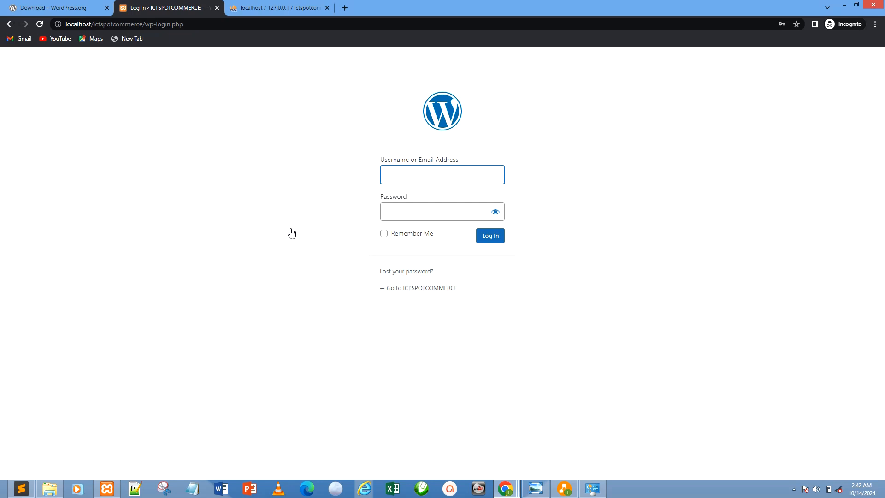
left_click(408, 176)
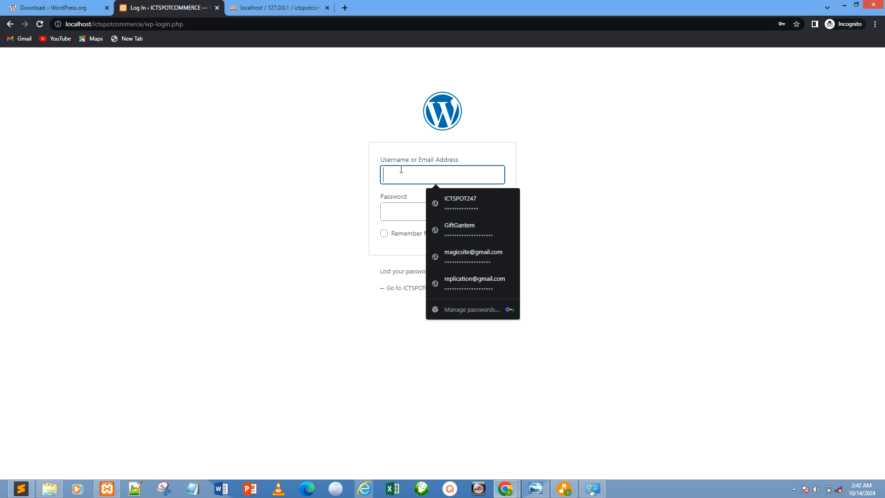
key("ctrl+v")
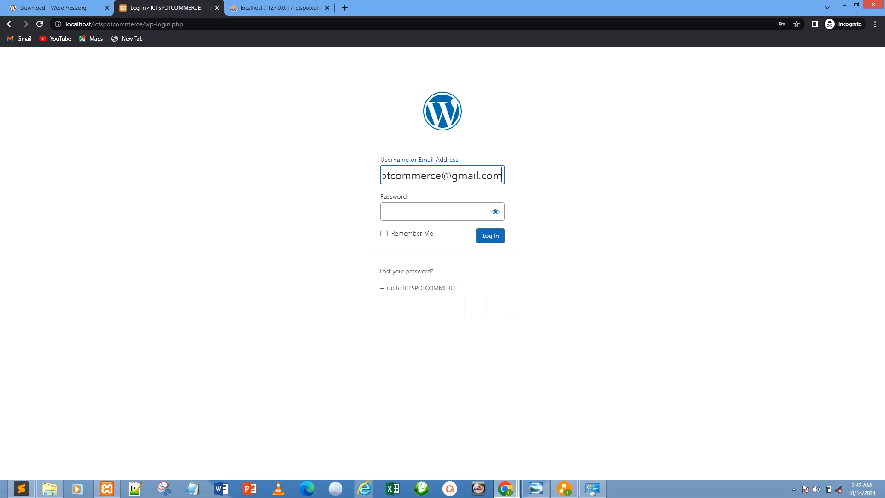
left_click(407, 210)
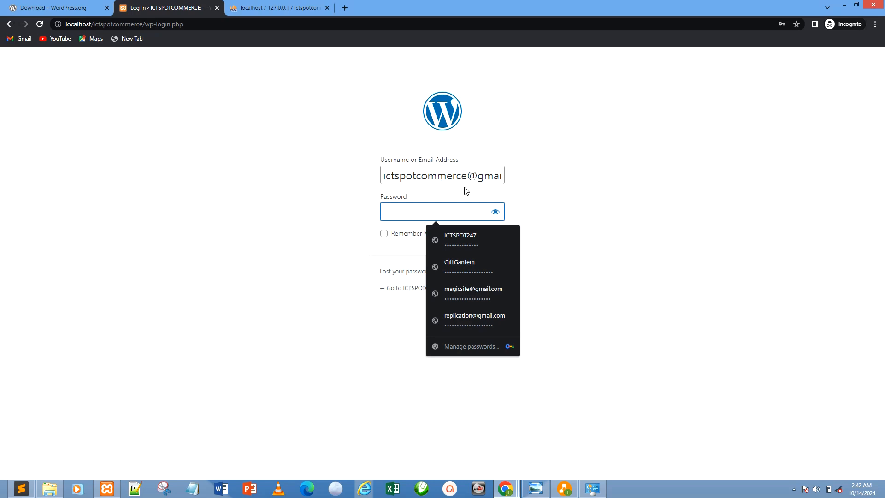
key("ctrl+v")
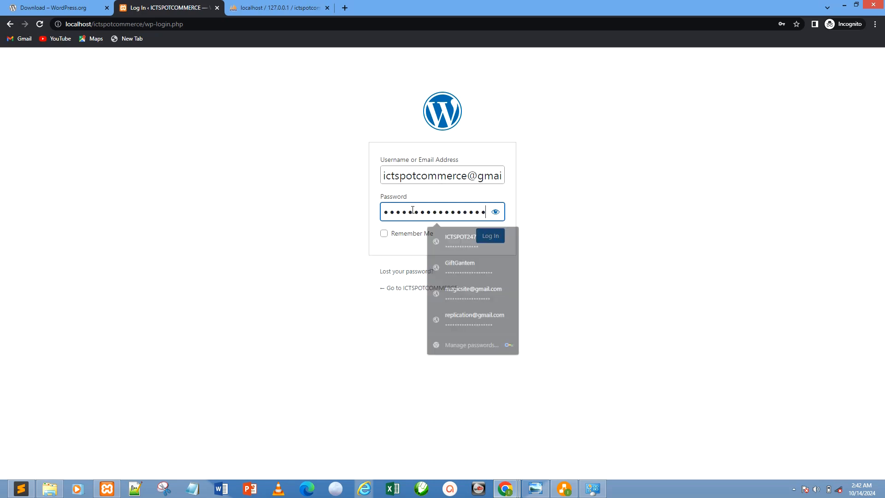
left_click(384, 233)
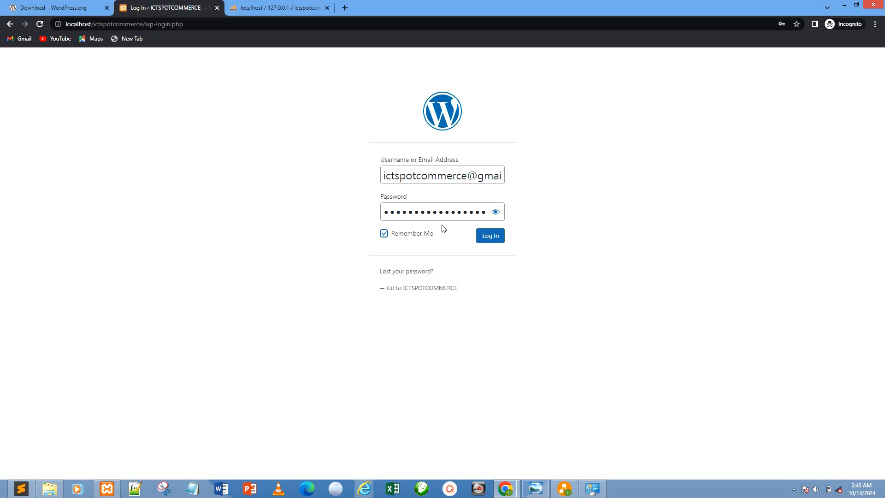
left_click(492, 236)
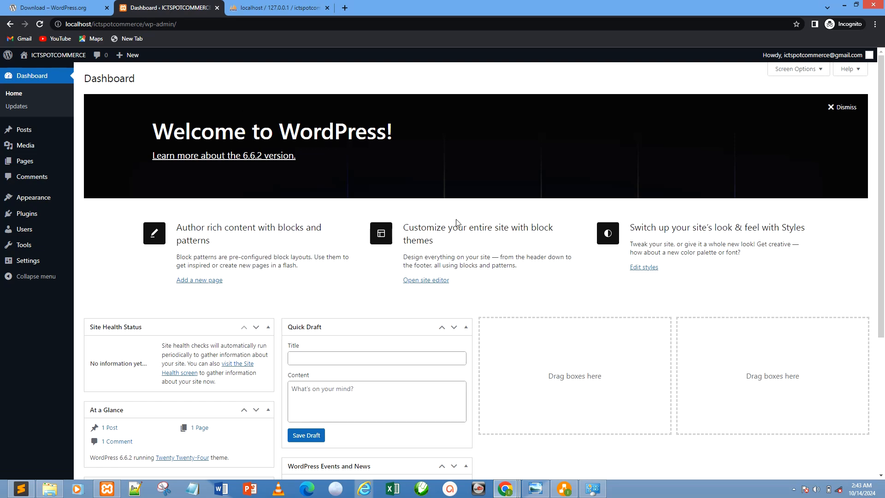
Look over the dashboard widgets and admin menu entries, collapsing the menu and expanding it again.
left_click_drag(884, 110, 884, 218)
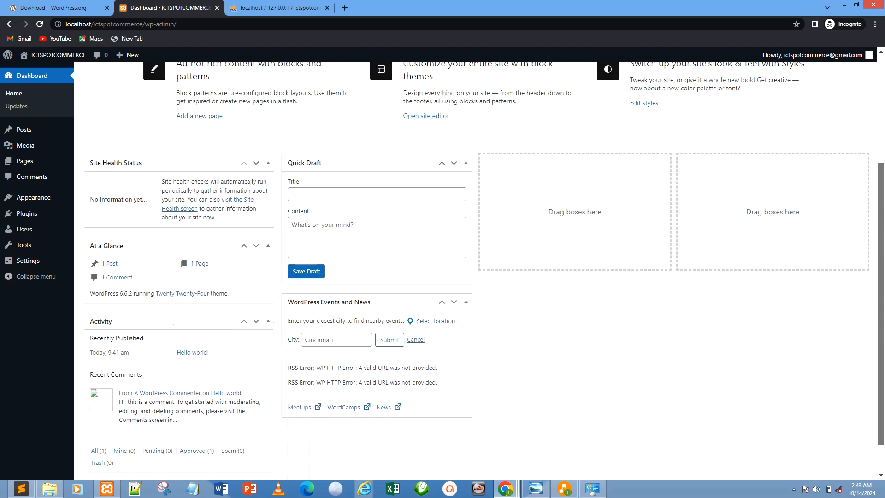
left_click_drag(884, 261, 883, 102)
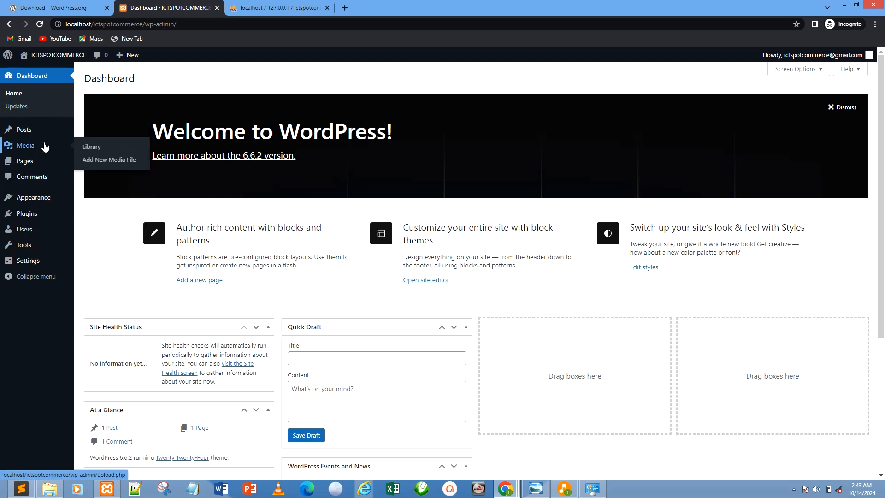
mouse_move(39, 199)
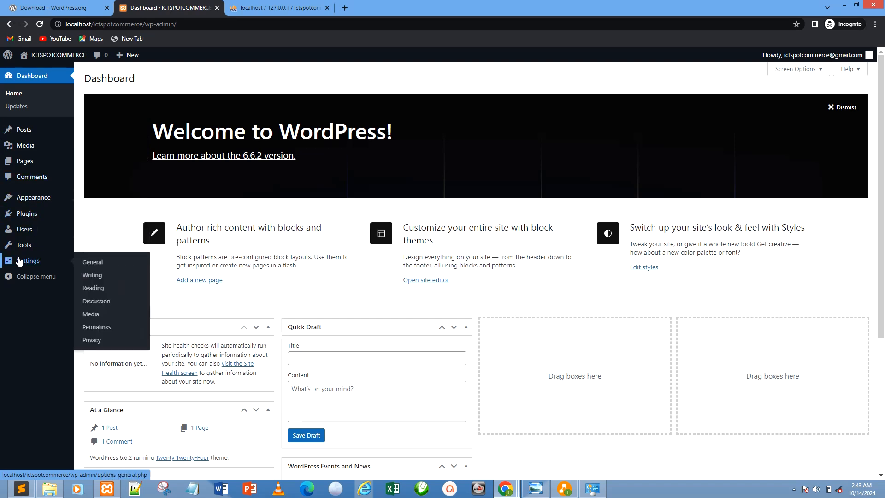
left_click(13, 278)
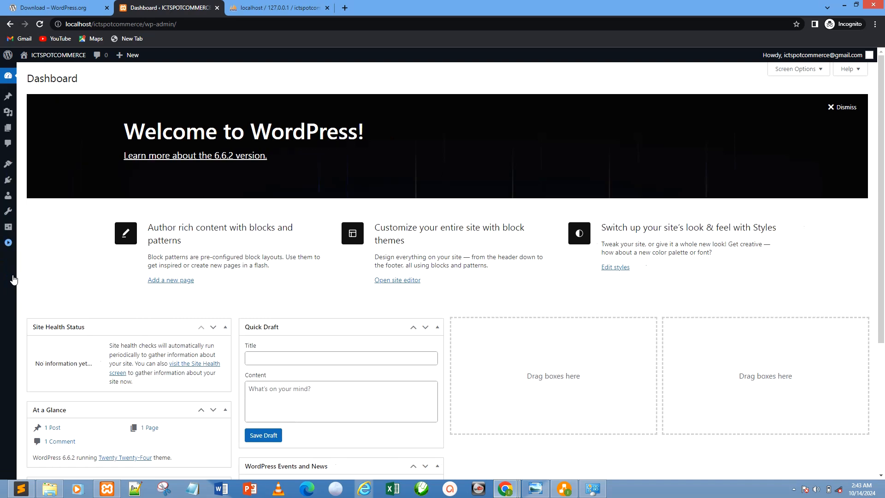
left_click(8, 243)
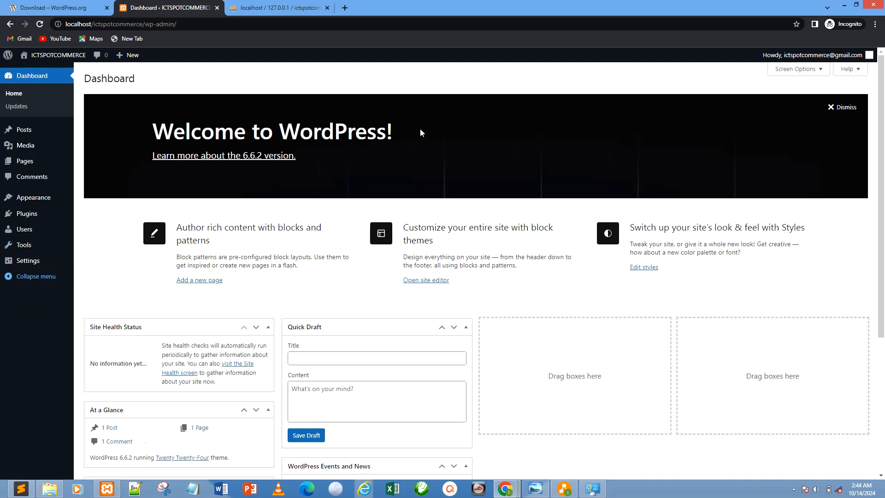
Open the logged-in user's profile page and review its personal options, name and contact fields.
mouse_move(819, 56)
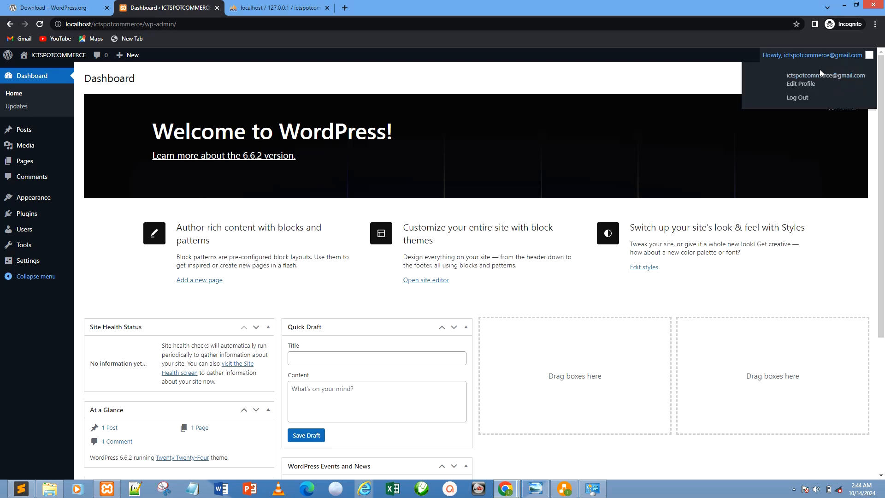
left_click(820, 75)
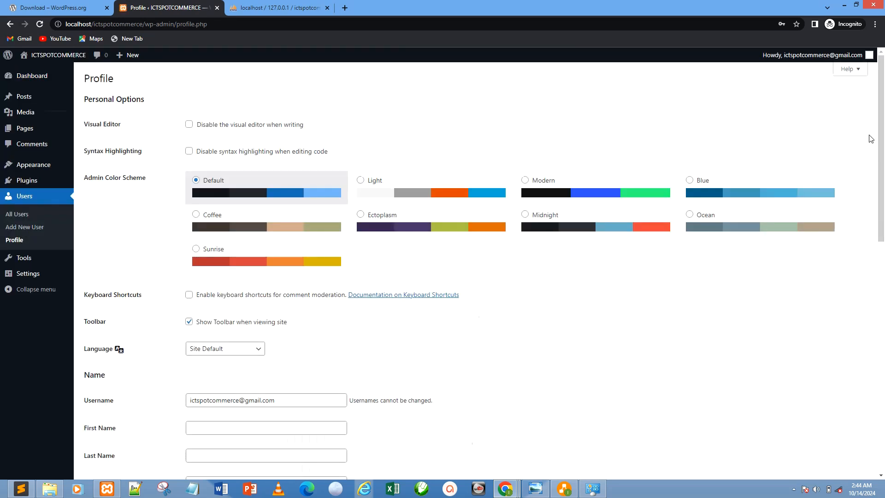
left_click_drag(882, 147, 882, 201)
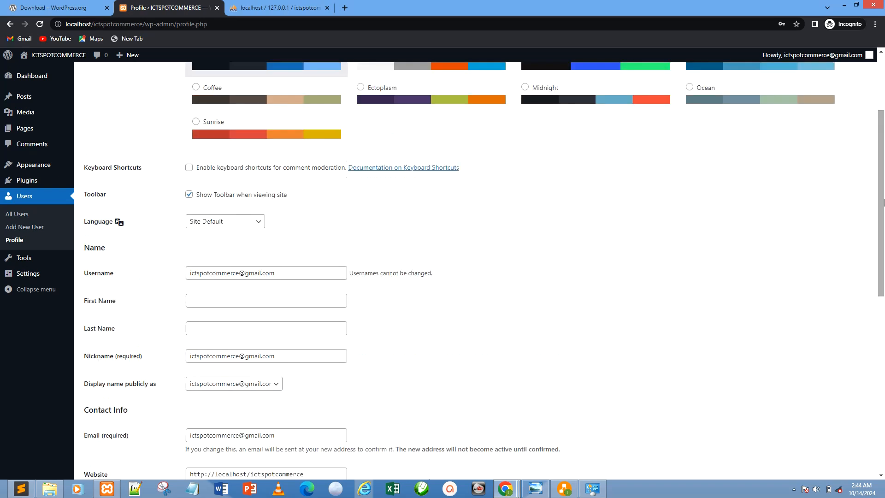